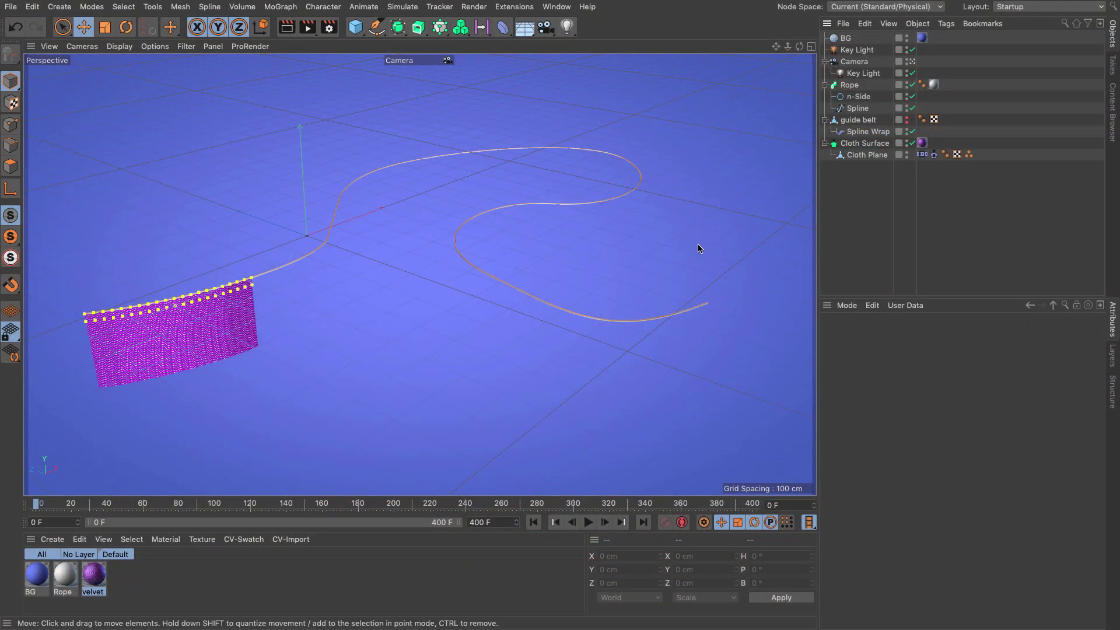
Open the File menu while the finished velvet cloth-and-rope example scene is displayed.
click(11, 7)
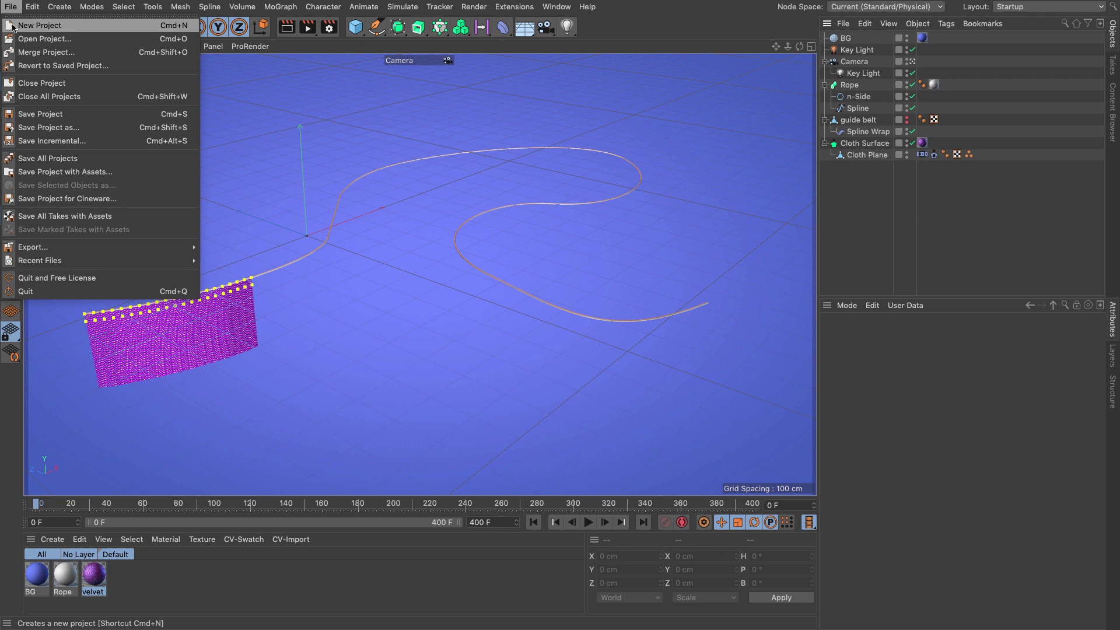
Start a new project, add a Plane primitive, and set display to Gouraud Shading (Lines).
click(18, 19)
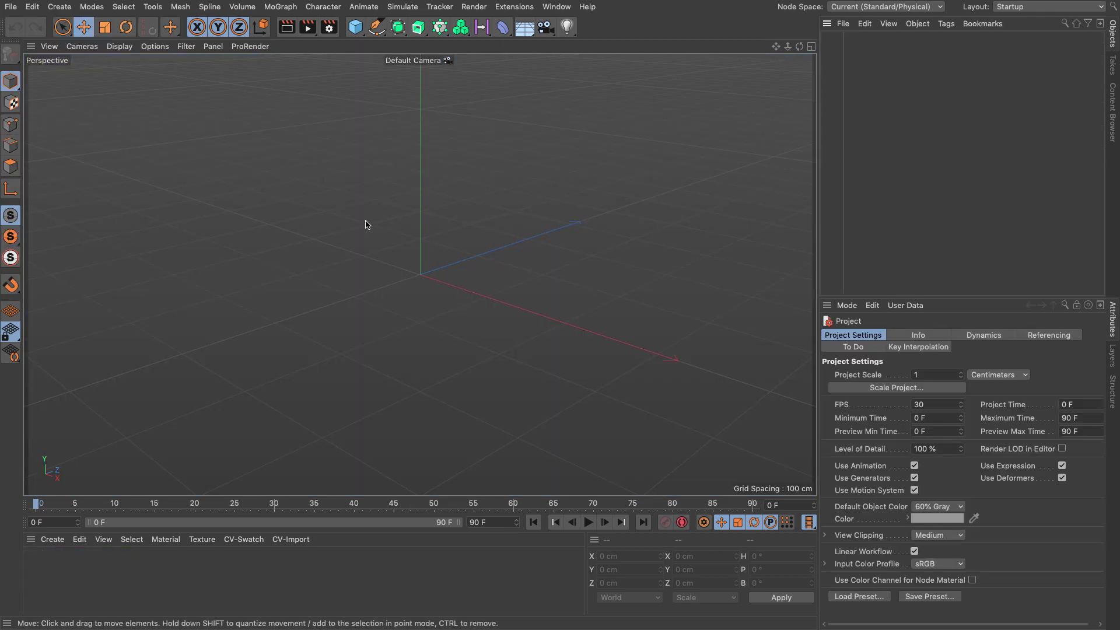
click(354, 28)
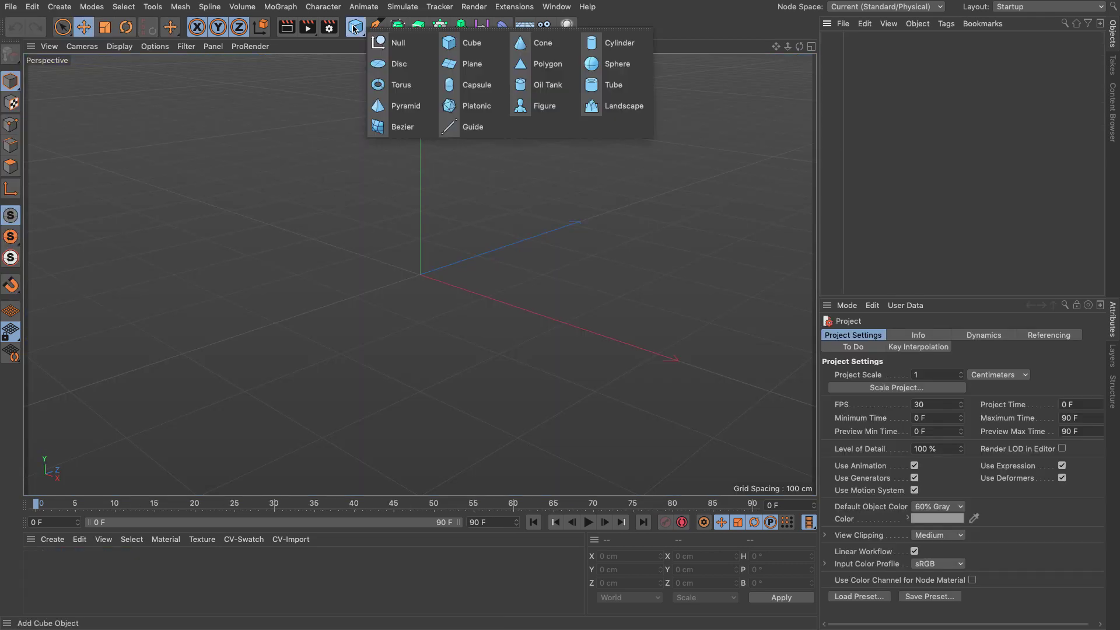
click(469, 65)
click(120, 47)
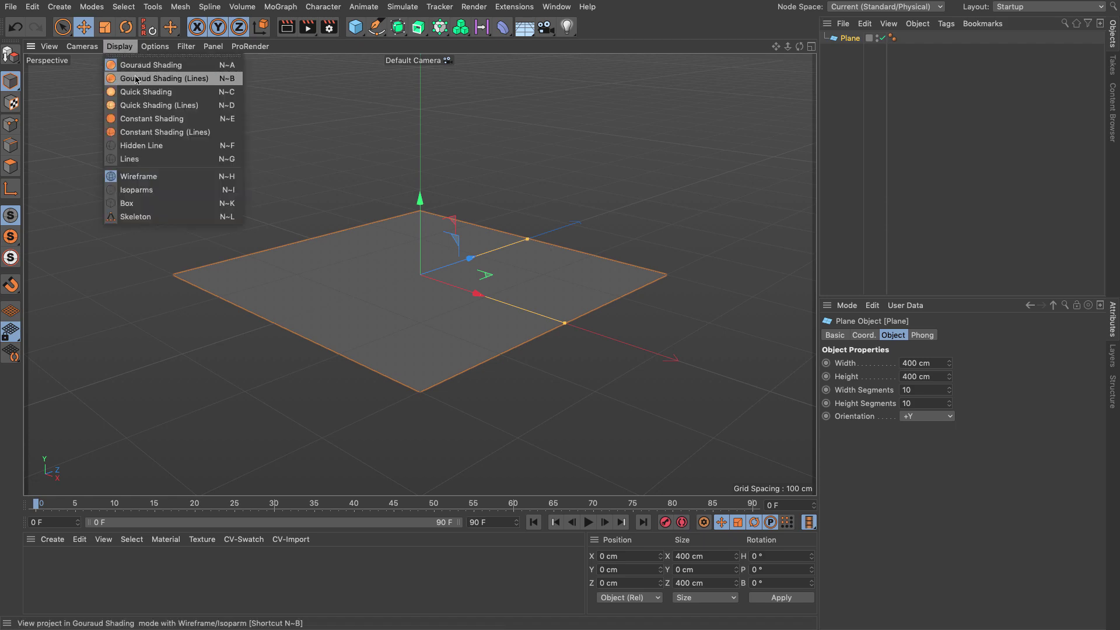
click(137, 80)
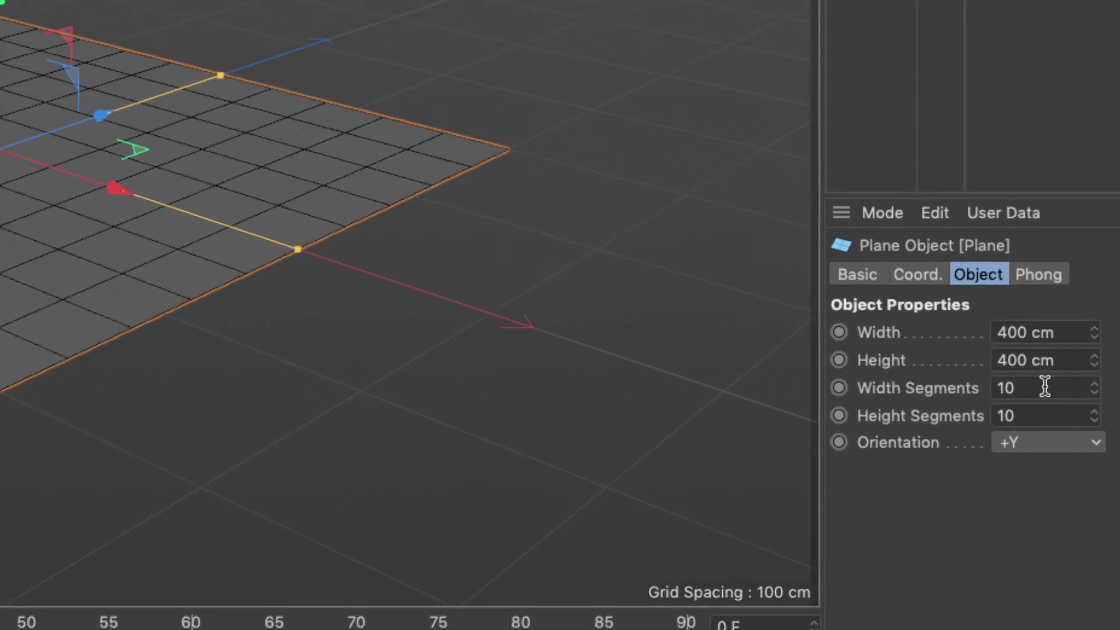
Give the plane 20 width segments, 200 cm height and +Z orientation, then make it editable.
double_click(1044, 386)
text(20)
key(Return)
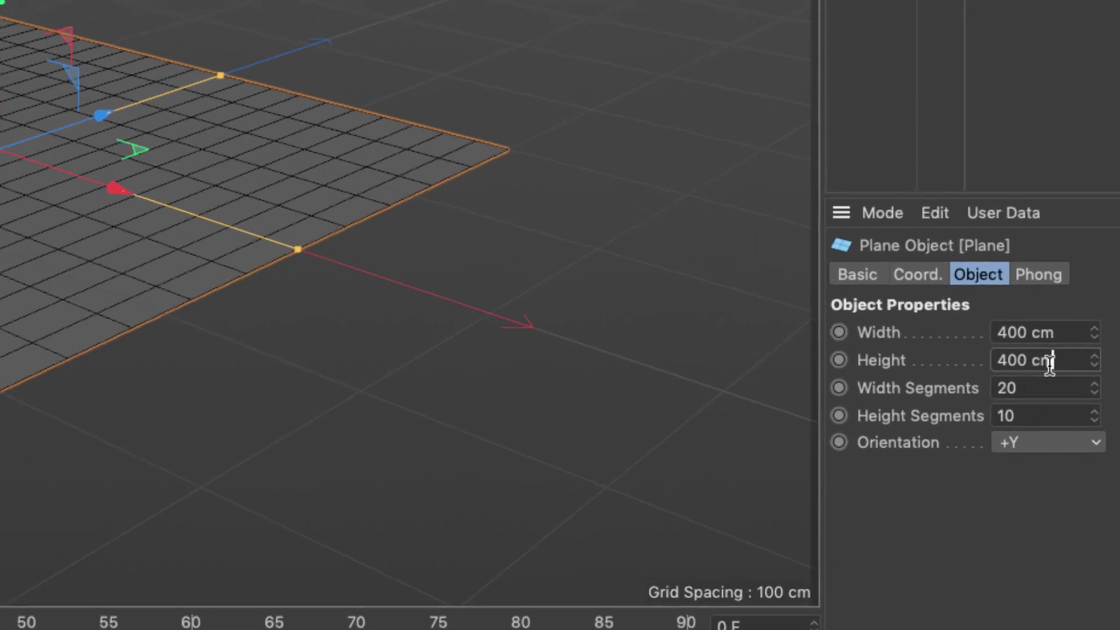
double_click(1050, 365)
text(200)
key(Return)
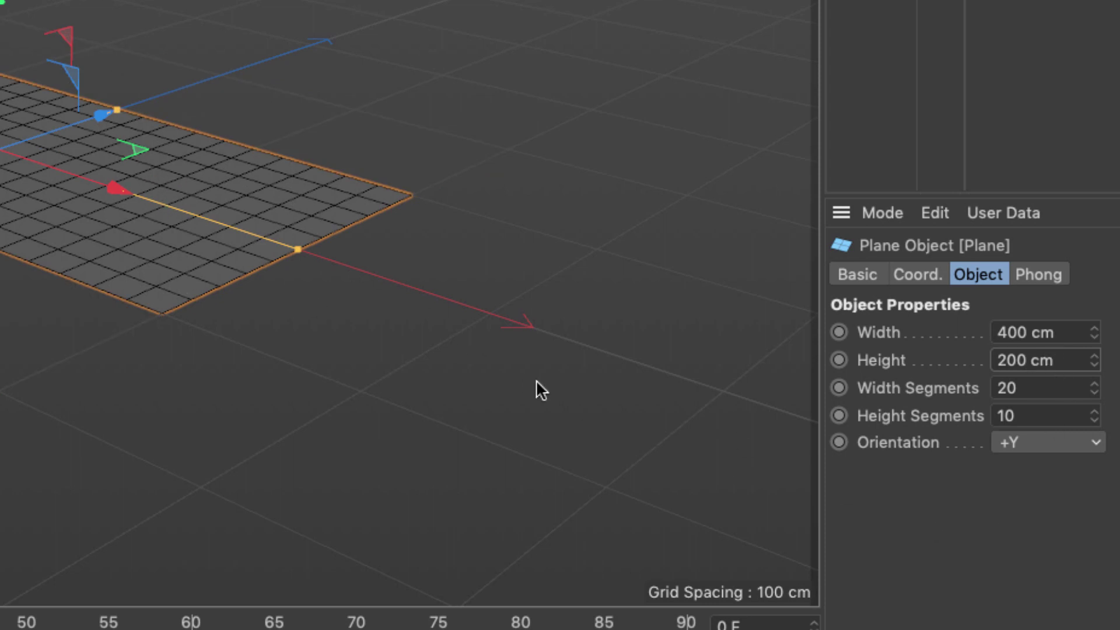
click(1041, 443)
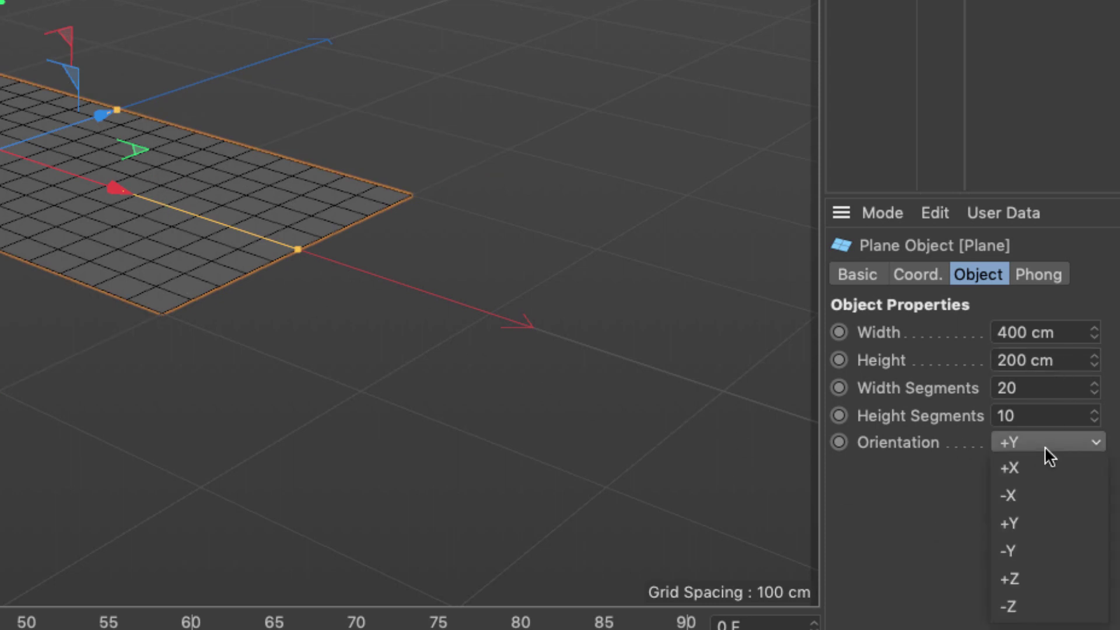
click(1027, 572)
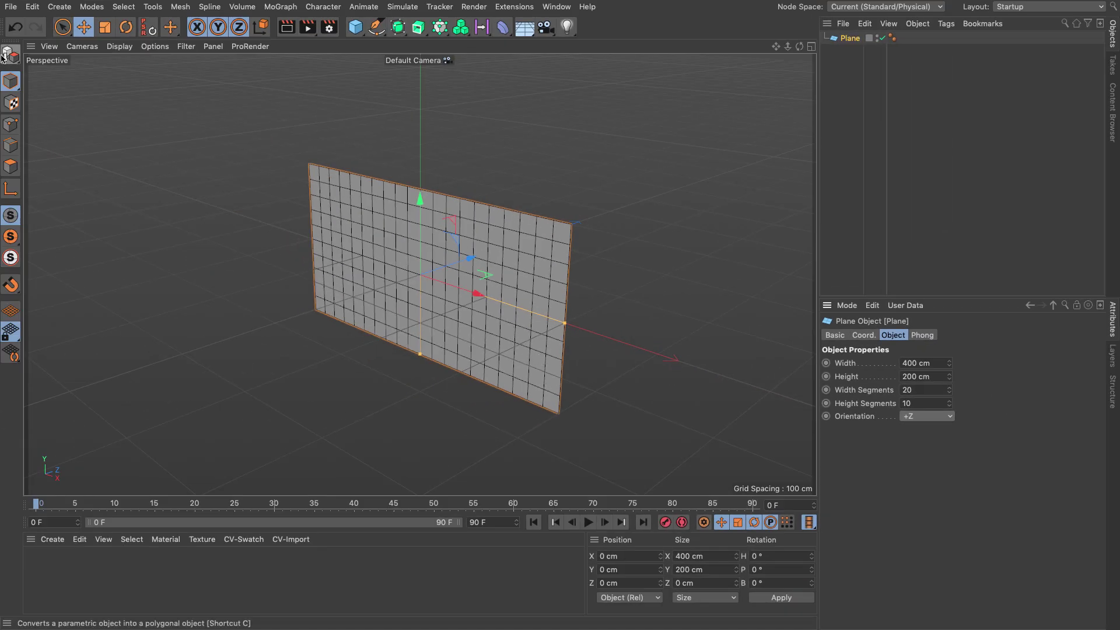
click(6, 56)
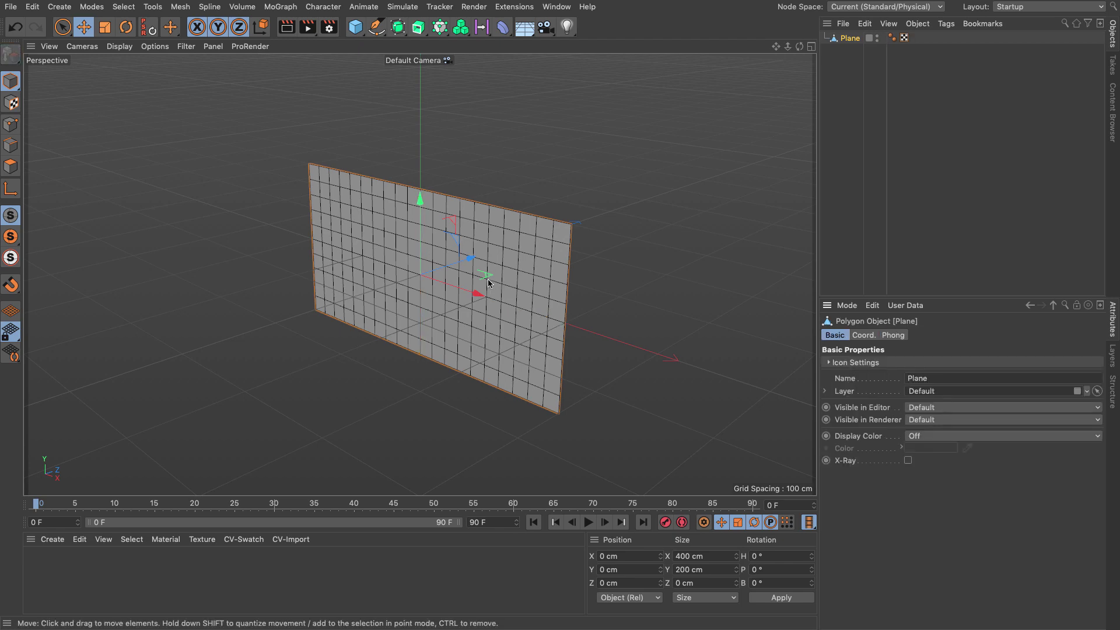
Rename the polygon plane to 'main cloth'.
double_click(849, 39)
text(Sha)
text(n cloth)
key(Return)
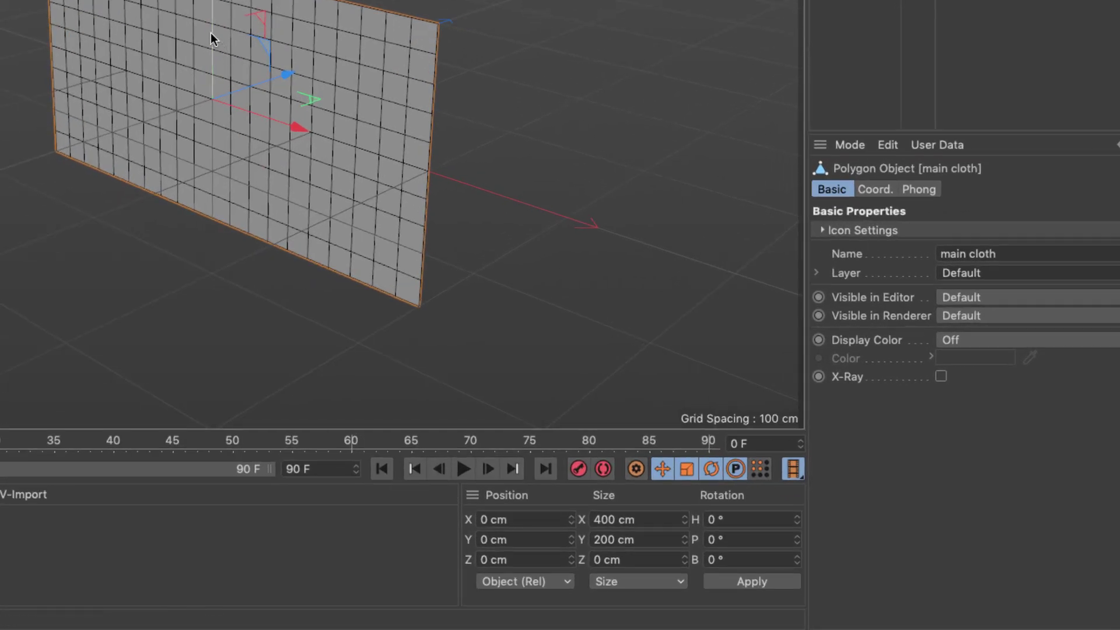
Move main cloth down to a Y position of -100 cm and recentre the view on it.
drag(211, 26, 214, 106)
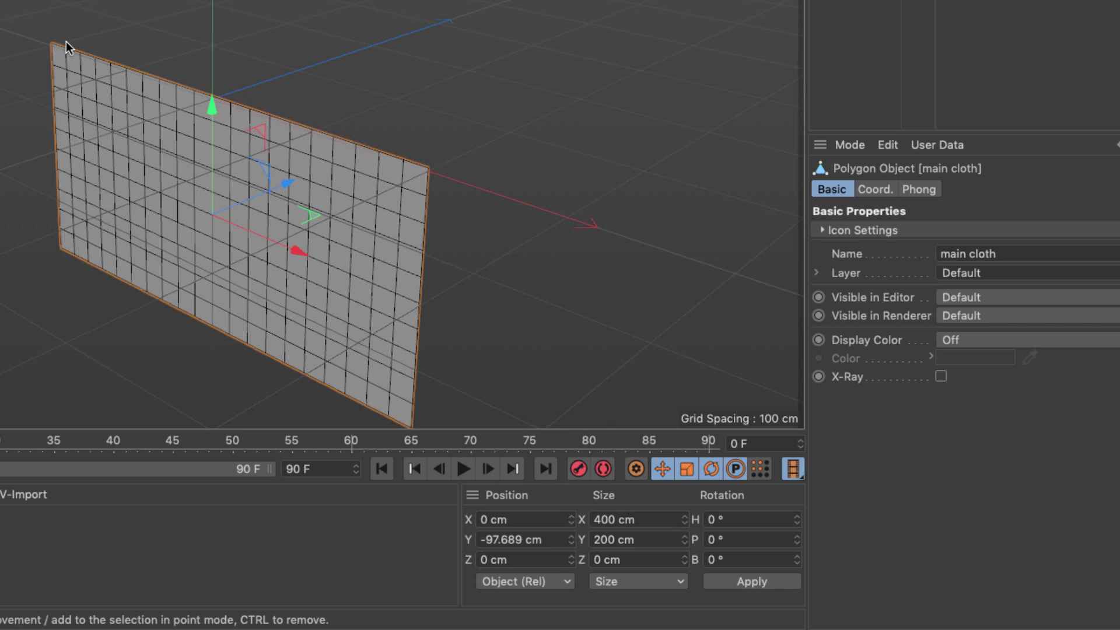
click(523, 538)
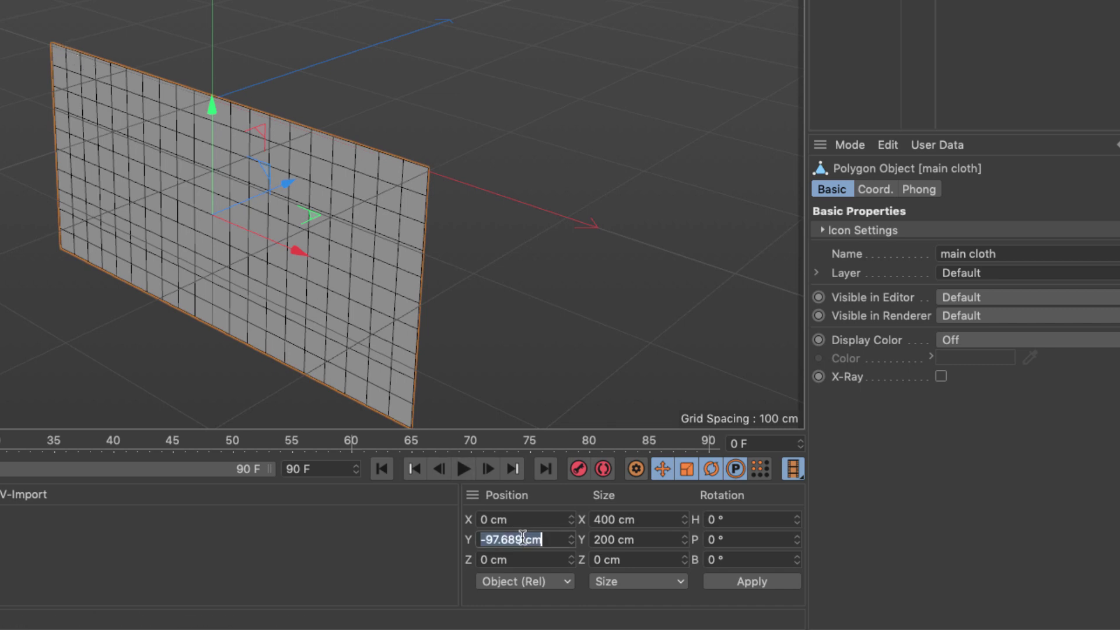
text(-100)
key(Return)
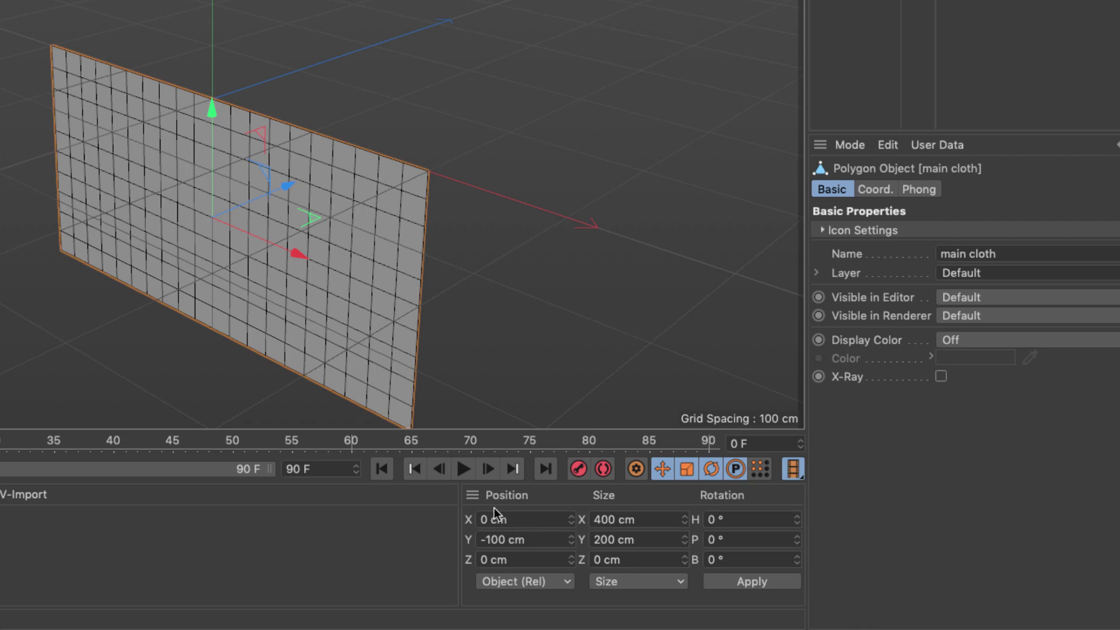
alt+middle_drag(257, 292, 270, 167)
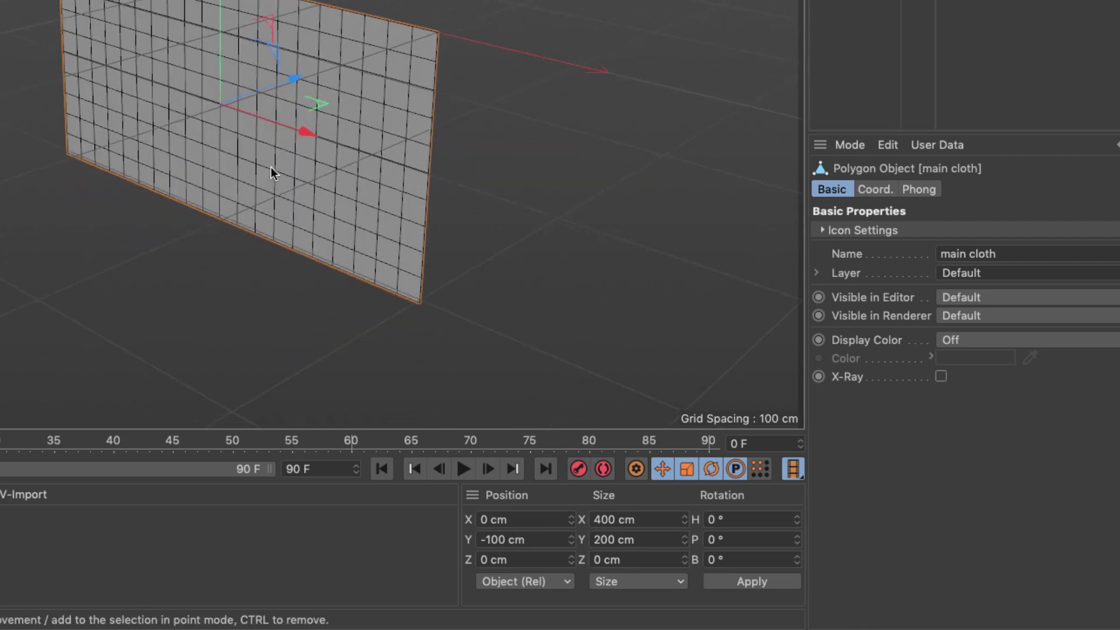
alt+drag(271, 168, 296, 175)
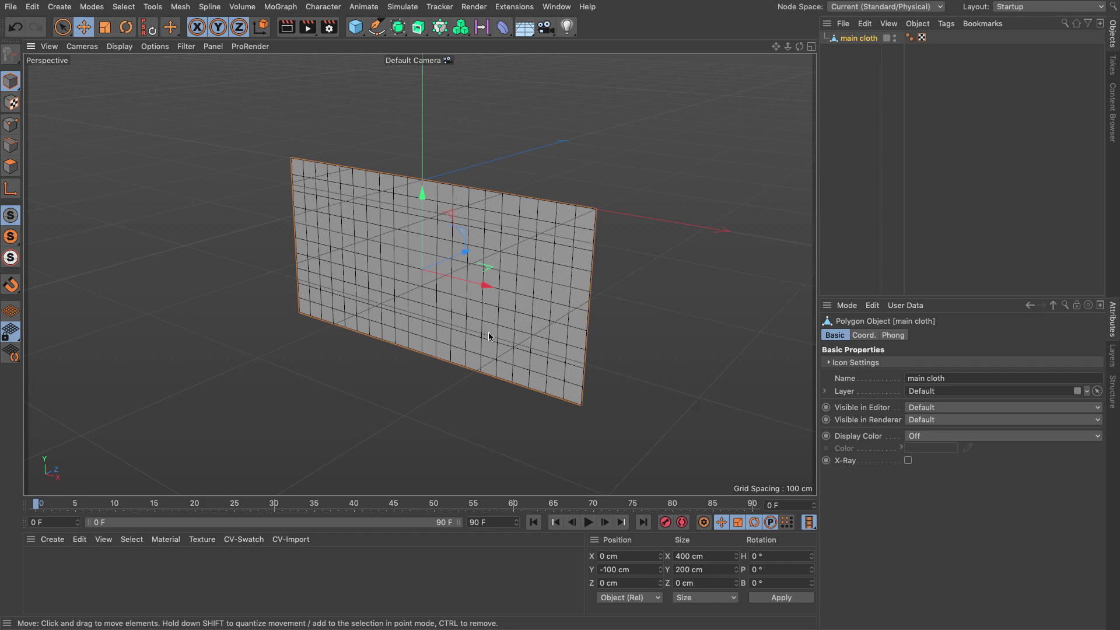
Maximize the Top view and zoom out.
click(811, 47)
click(811, 46)
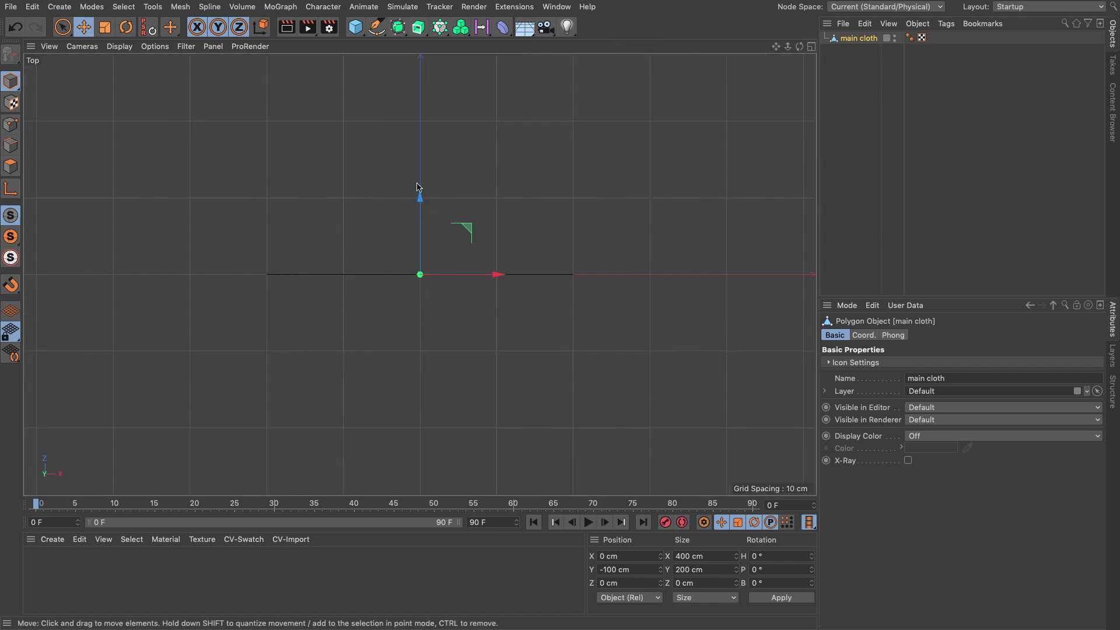
scroll(500, 201, down, 5)
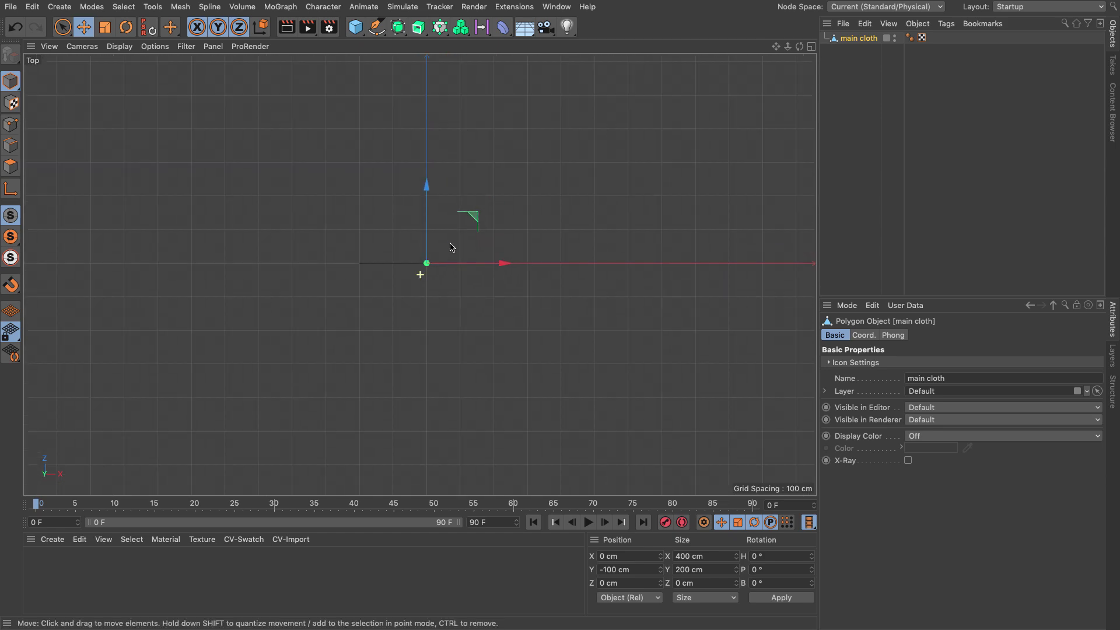
Draw a four-point wavy Bezier spline with the Spline Pen, then return to Model mode.
click(377, 27)
click(418, 44)
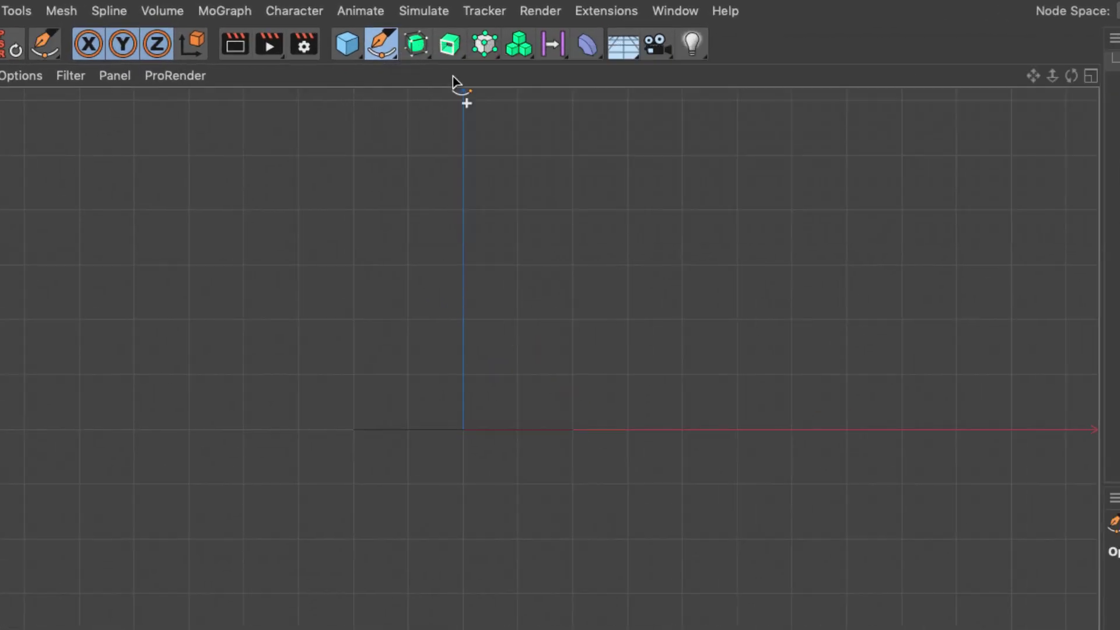
drag(115, 501, 168, 470)
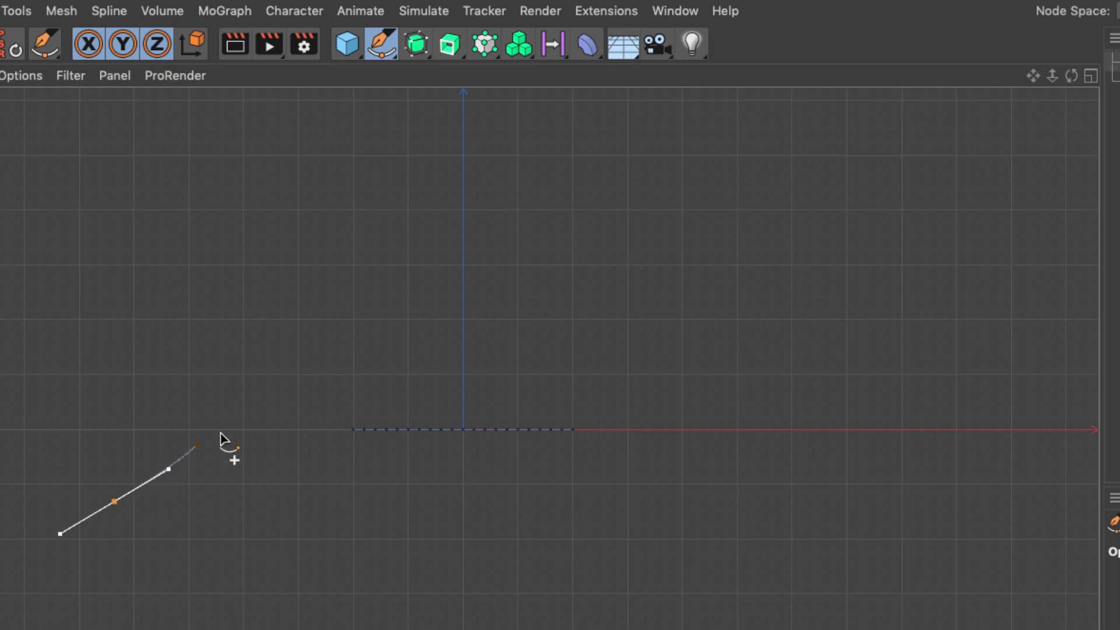
drag(417, 405, 500, 425)
drag(720, 542, 824, 531)
drag(975, 450, 1027, 452)
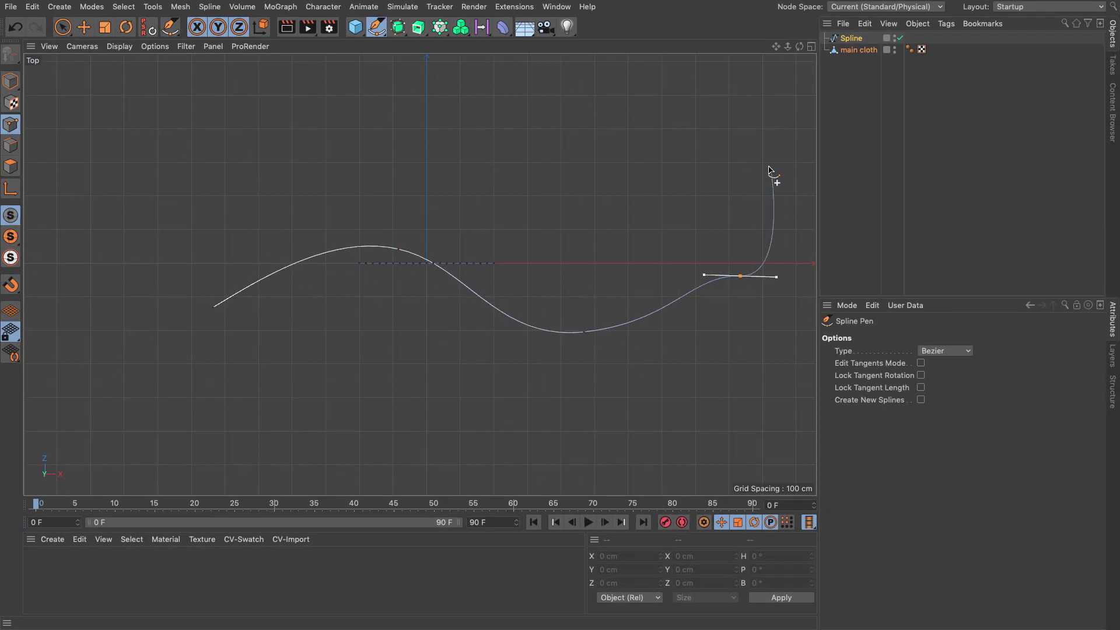
key(Escape)
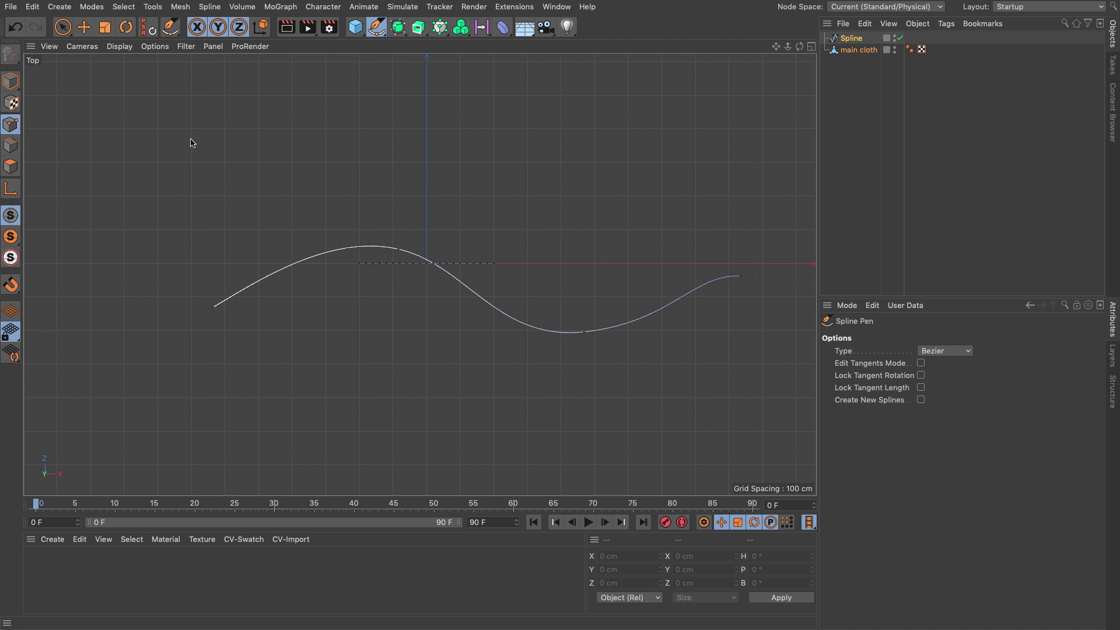
click(10, 81)
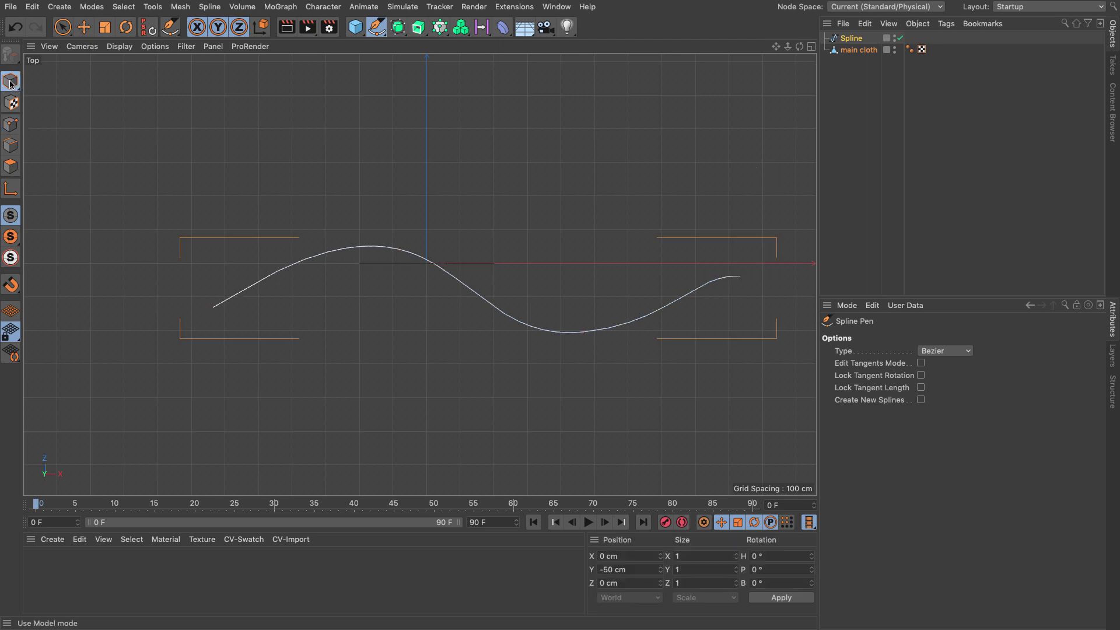
Select the Spline, maximize the Perspective view, and zoom and orbit around cloth and spline.
click(851, 38)
click(811, 46)
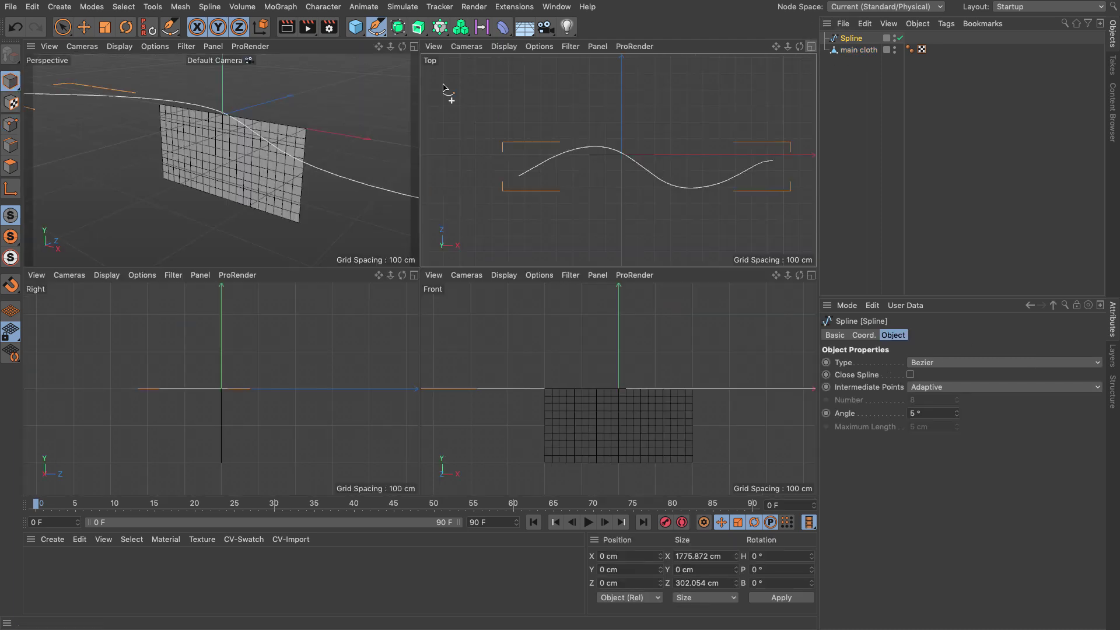
click(414, 46)
scroll(495, 220, down, 5)
alt+drag(414, 245, 313, 212)
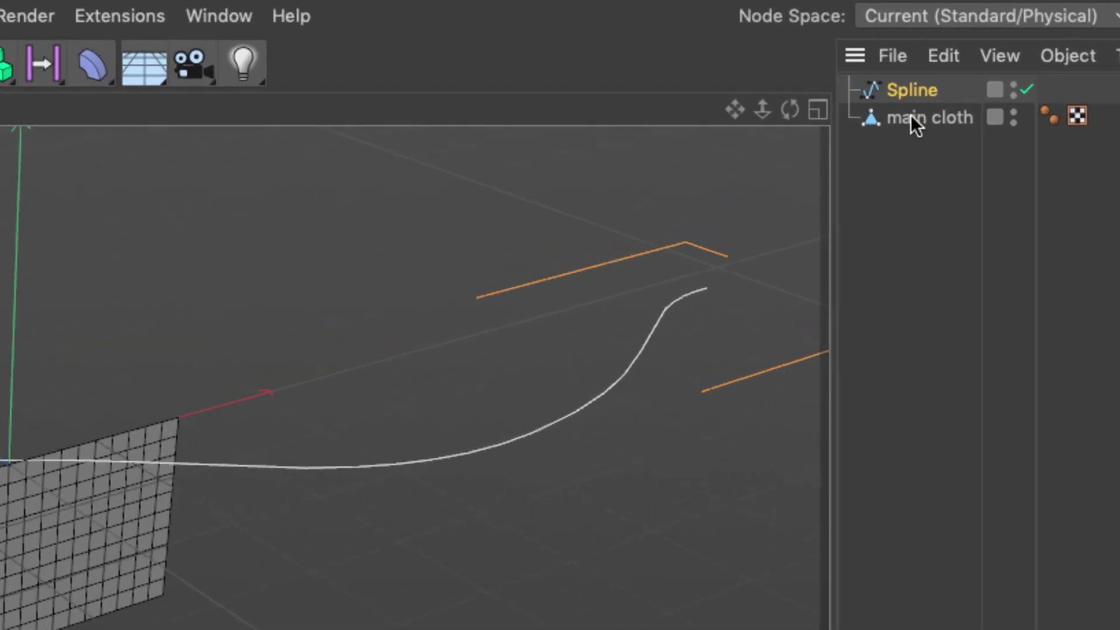
Duplicate main cloth in the Object Manager and rename the copy 'belt'.
click(852, 50)
drag(911, 115, 920, 235)
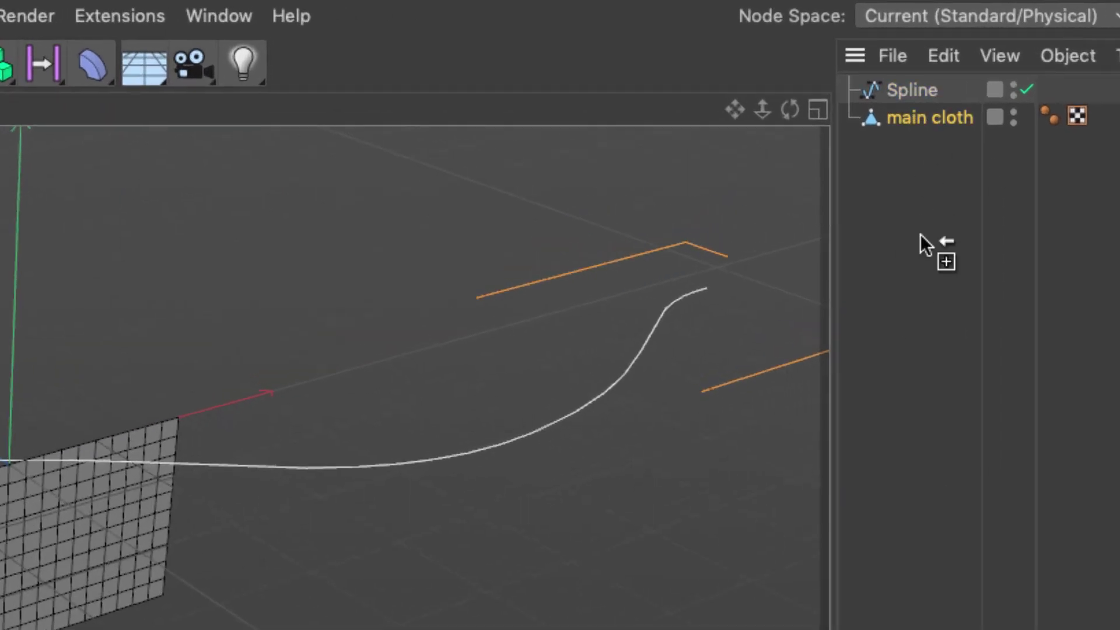
drag(919, 234, 919, 233)
double_click(912, 146)
text(belt)
key(Return)
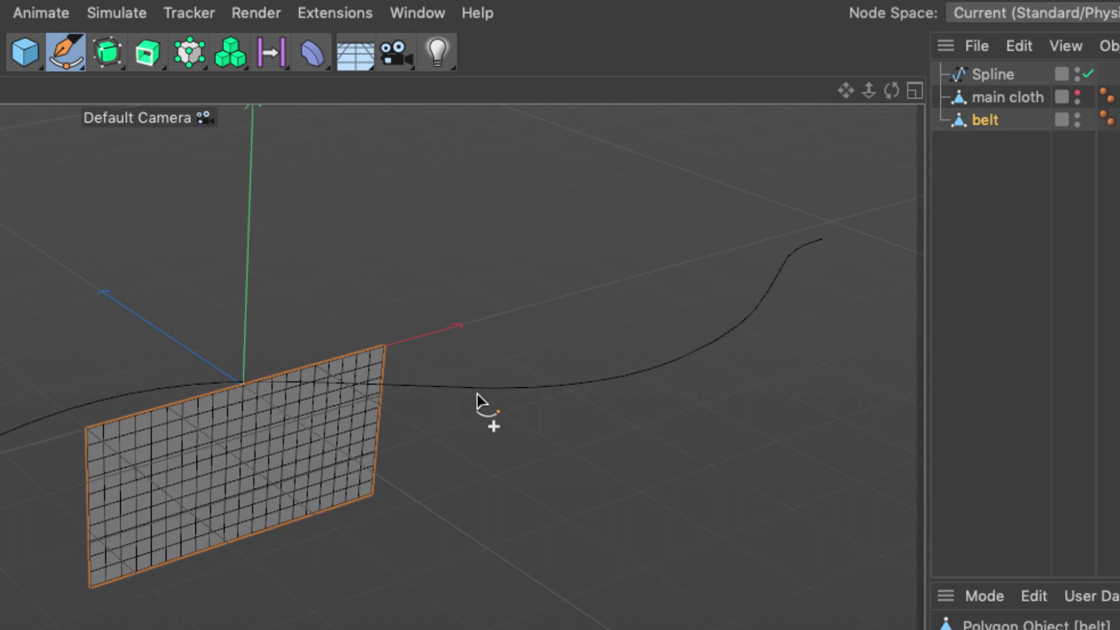
Frame the belt in the view and switch to Point mode.
scroll(495, 407, up, 5)
alt+middle_drag(592, 400, 670, 395)
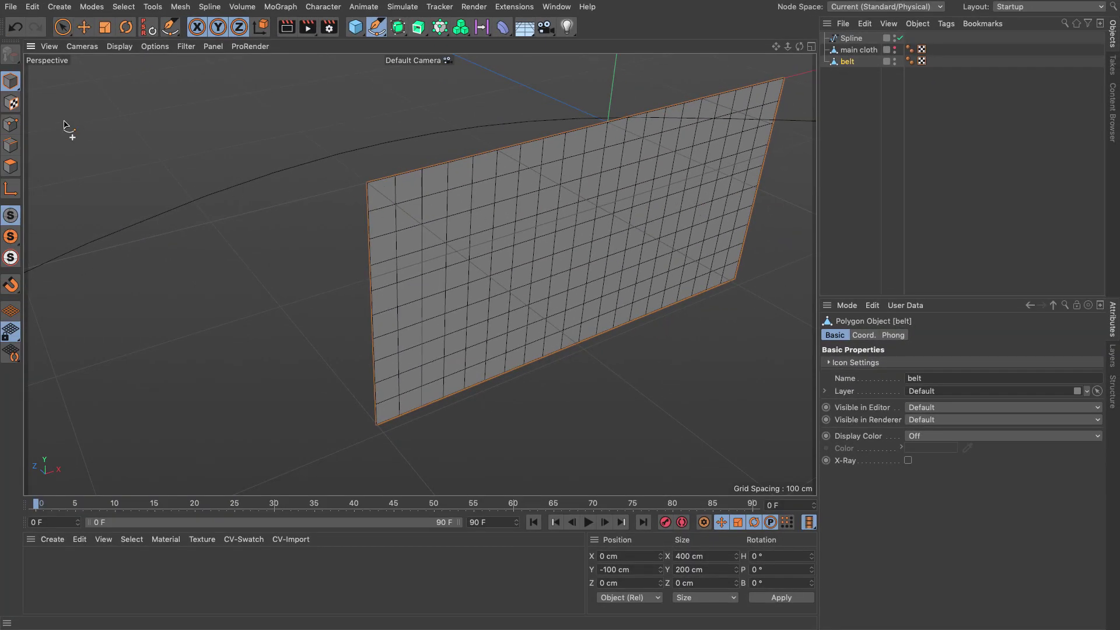
click(18, 124)
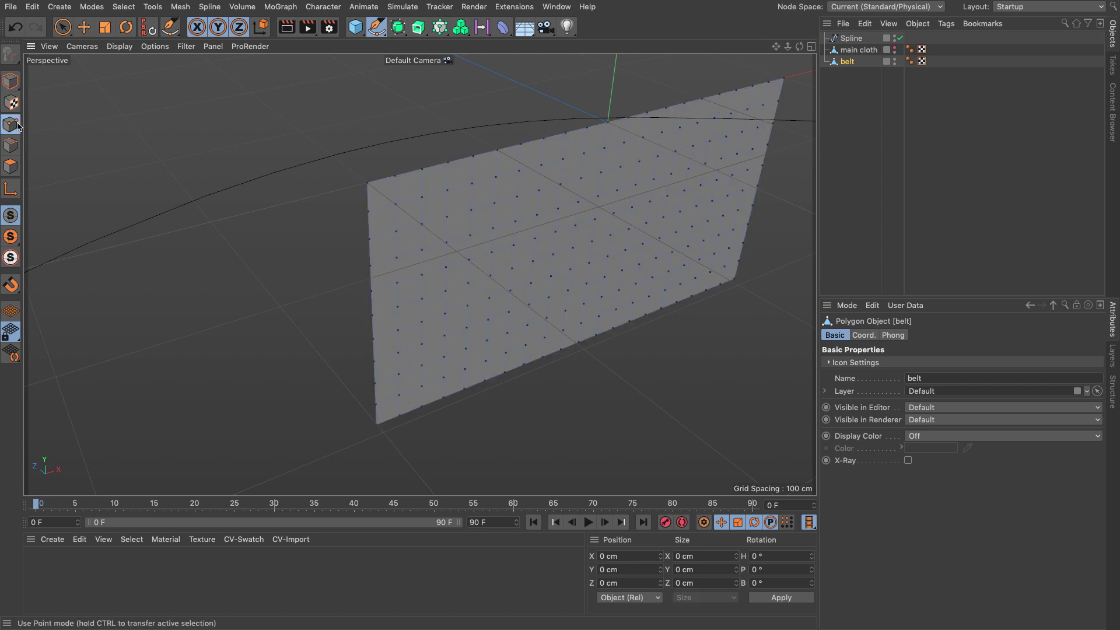
Freehand-select the belt's top points, invert the selection, and delete the remaining points.
click(62, 26)
mouse_move(367, 182)
mouse_down()
mouse_move(370, 204)
mouse_move(489, 196)
mouse_move(376, 206)
mouse_move(492, 186)
mouse_move(785, 91)
mouse_move(780, 82)
mouse_move(646, 109)
mouse_move(350, 190)
mouse_up()
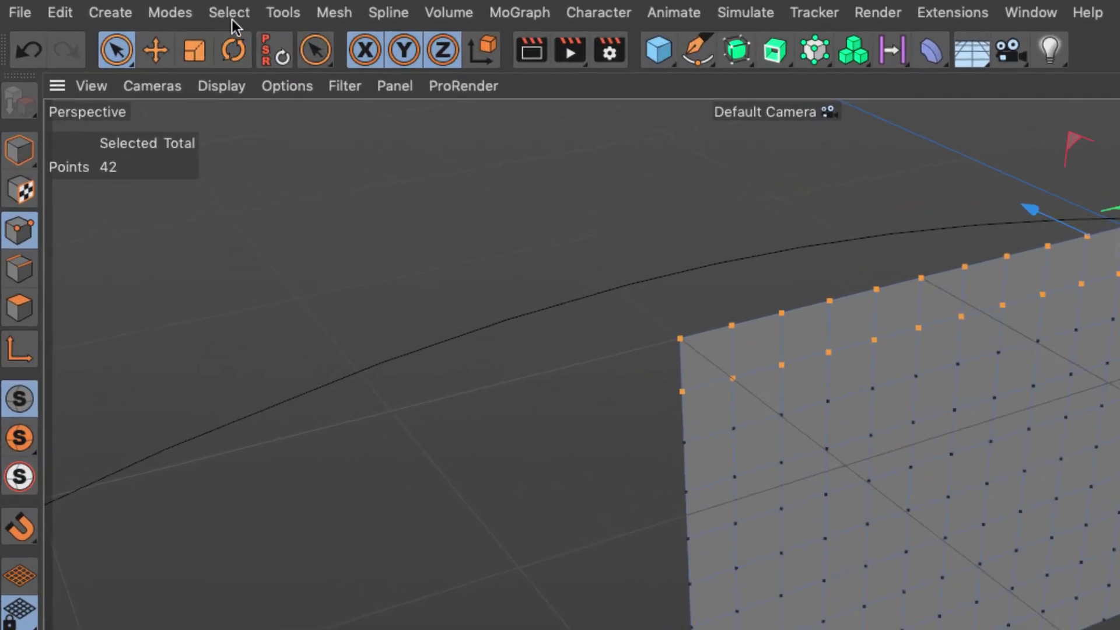
click(231, 20)
click(249, 287)
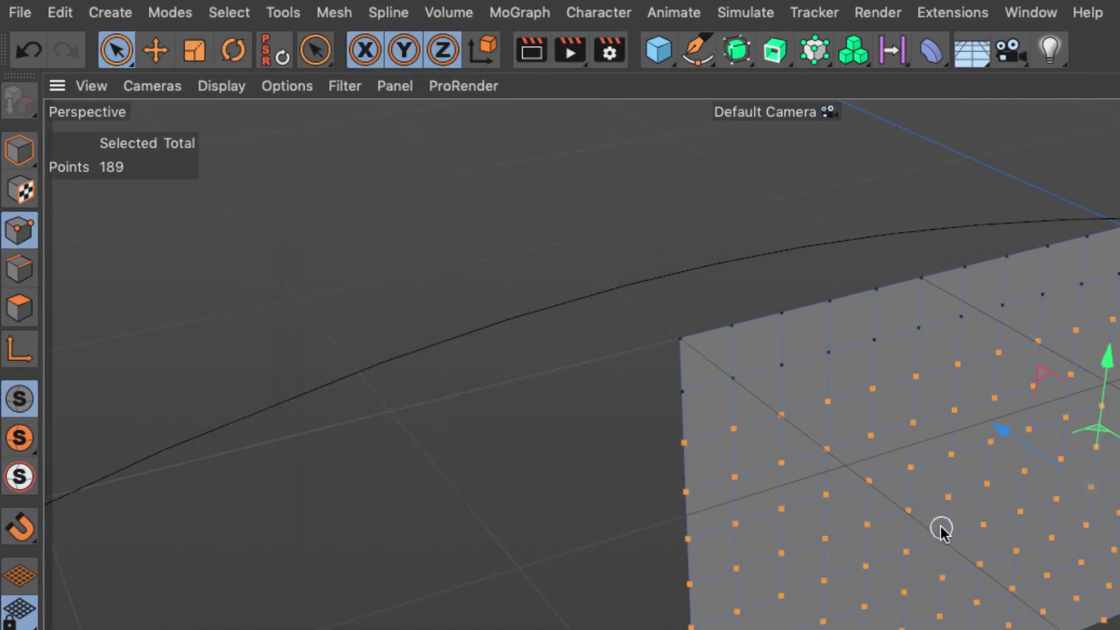
key(Delete)
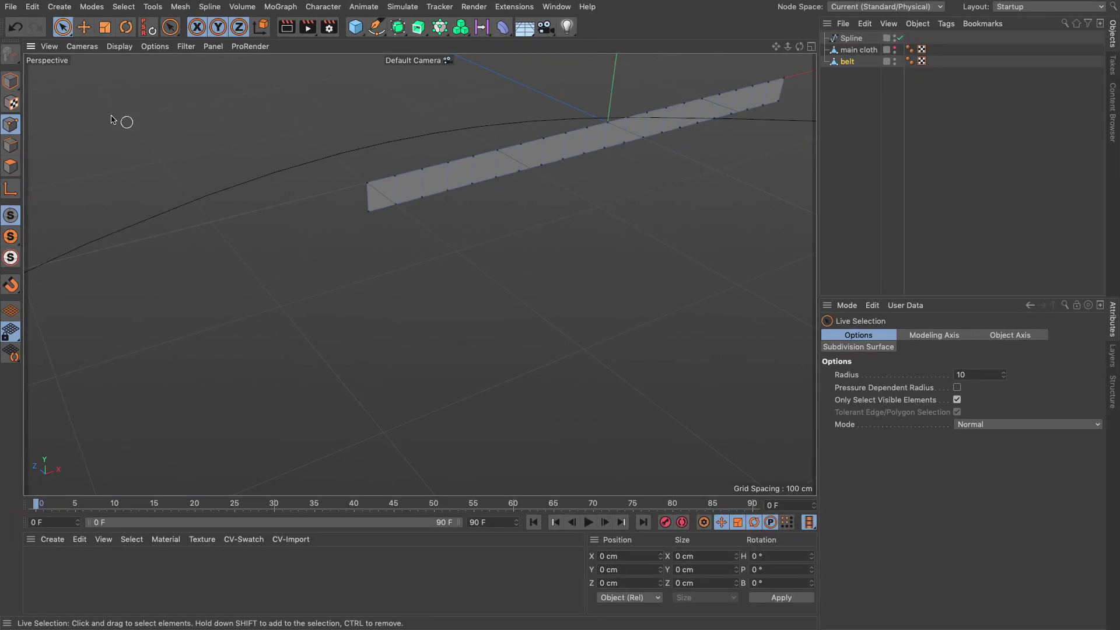
Return to Model mode and orbit to view the 400 × 20 cm belt strip and spline.
click(10, 80)
scroll(610, 245, down, 5)
alt+drag(608, 243, 433, 306)
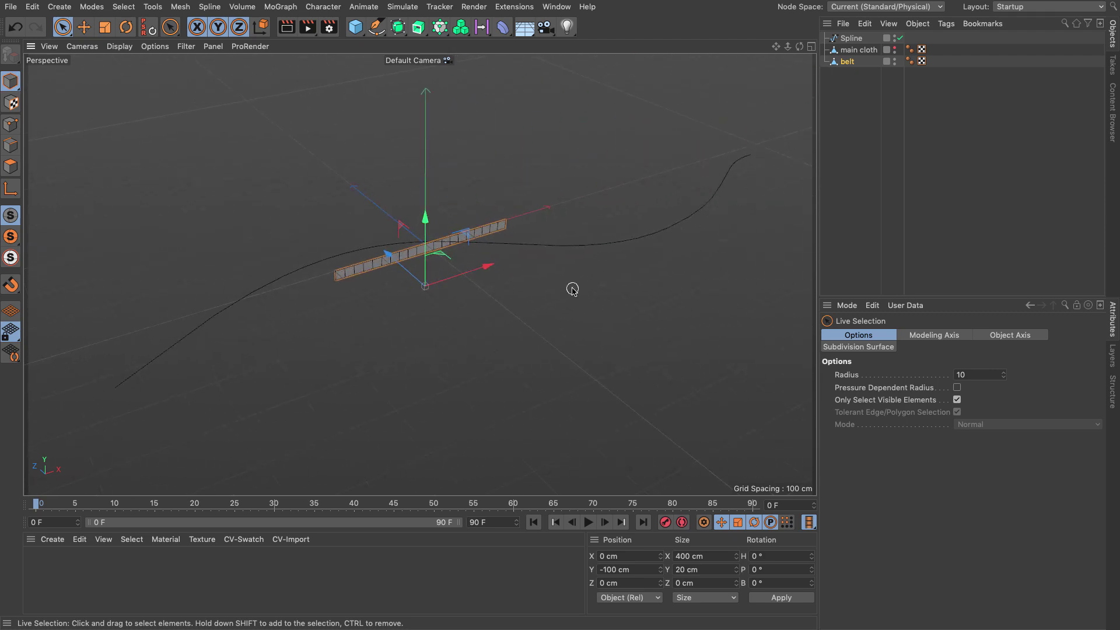
Add a Spline Wrap deformer under belt and link the Spline to it.
click(500, 28)
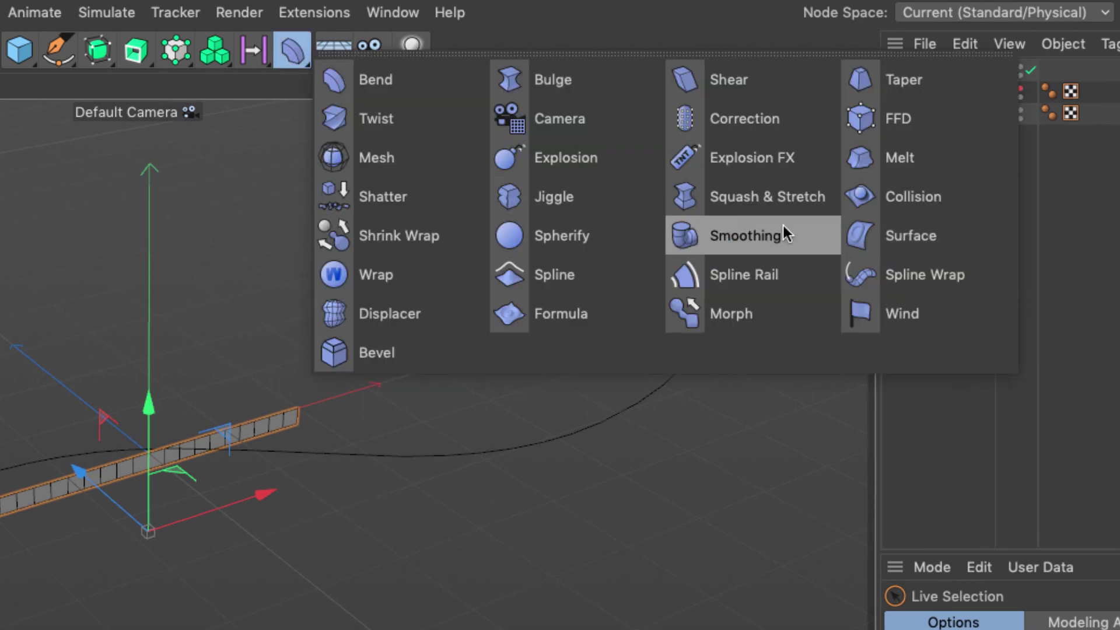
click(867, 273)
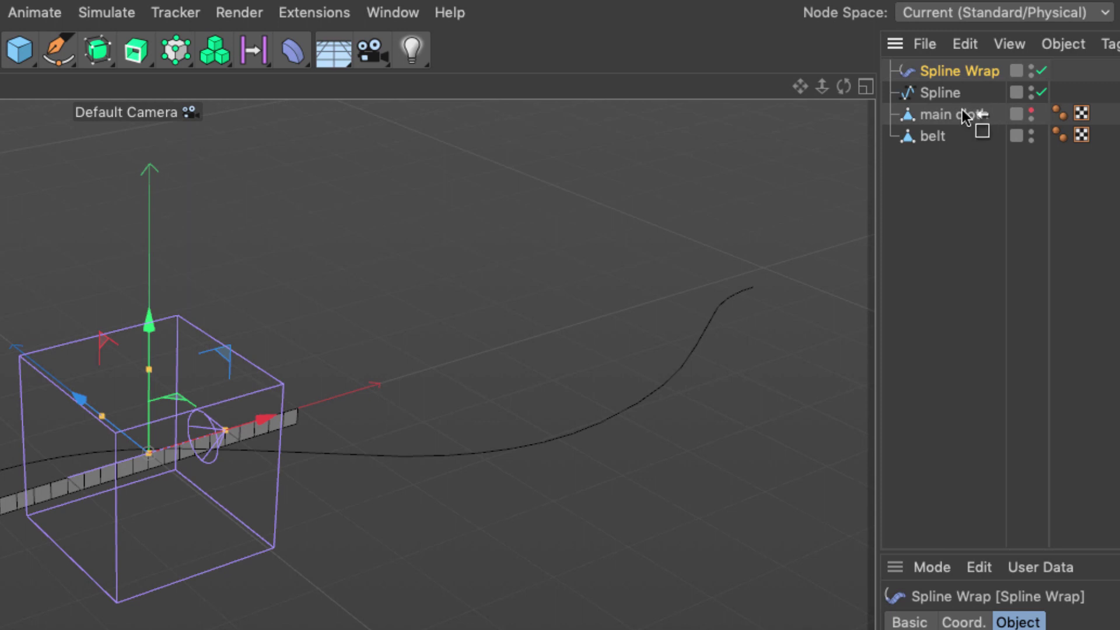
drag(936, 132, 932, 137)
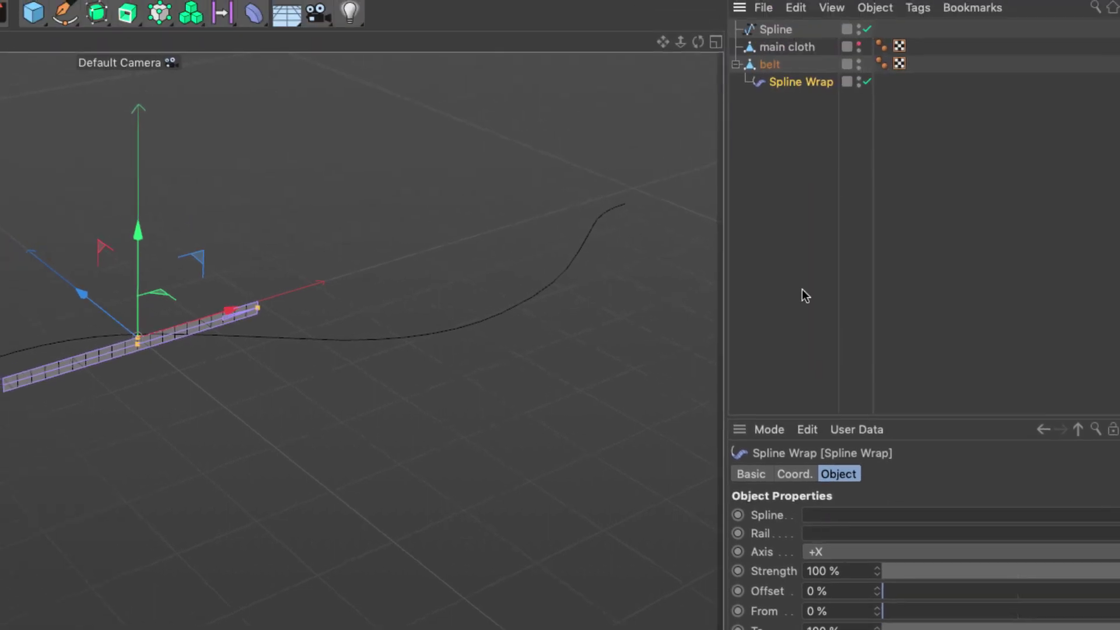
drag(839, 454, 838, 515)
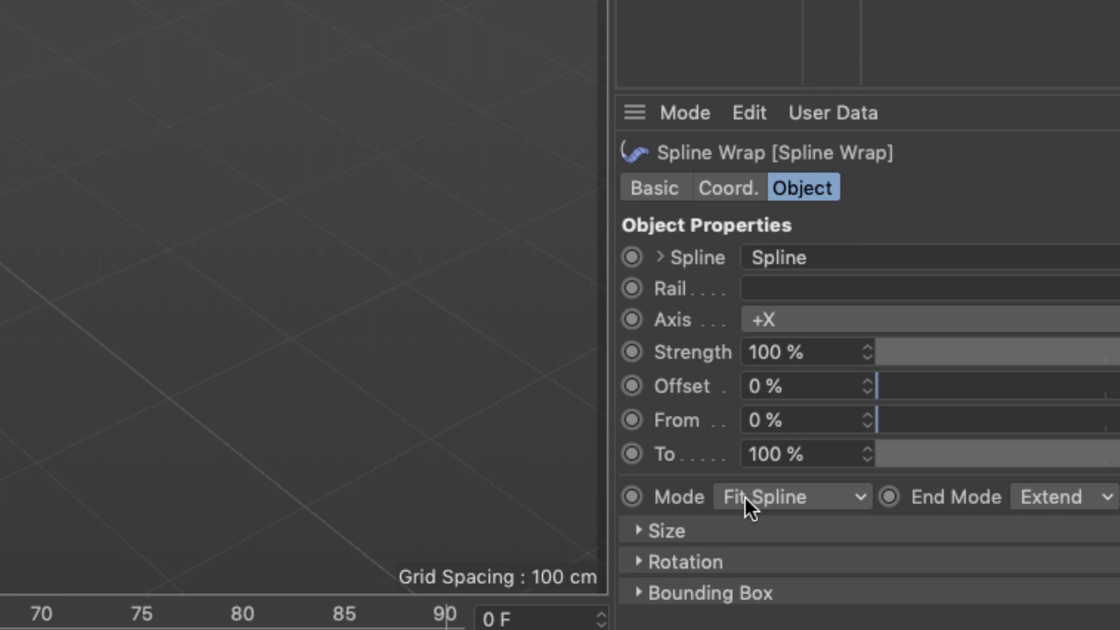
Set the Spline Wrap mode to Keep Length and test its Offset and To values.
click(745, 498)
click(750, 558)
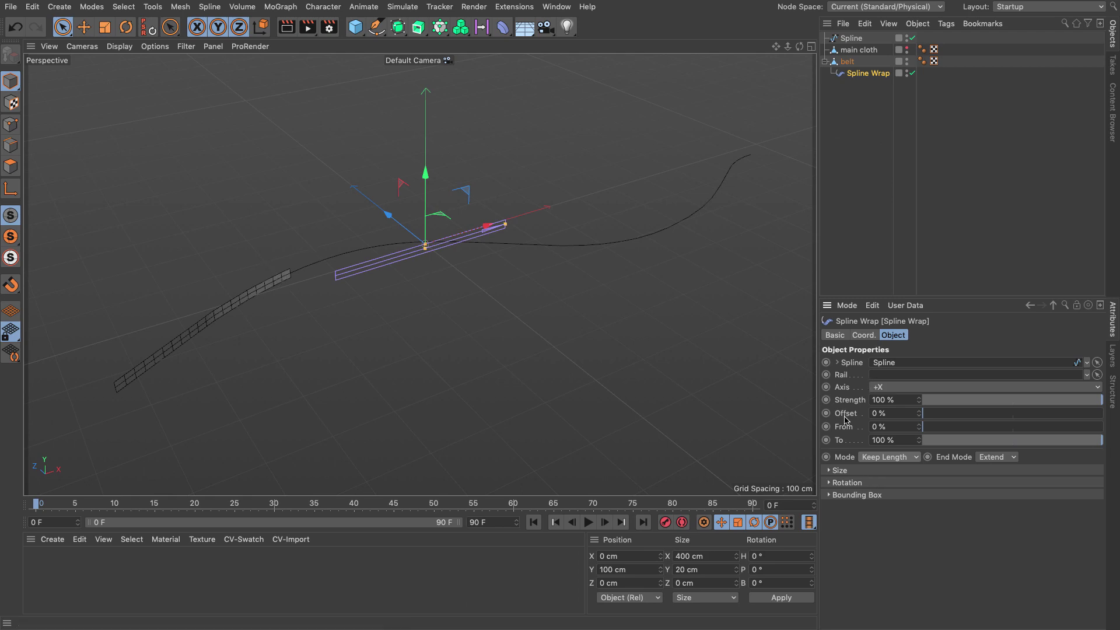
drag(946, 416, 907, 400)
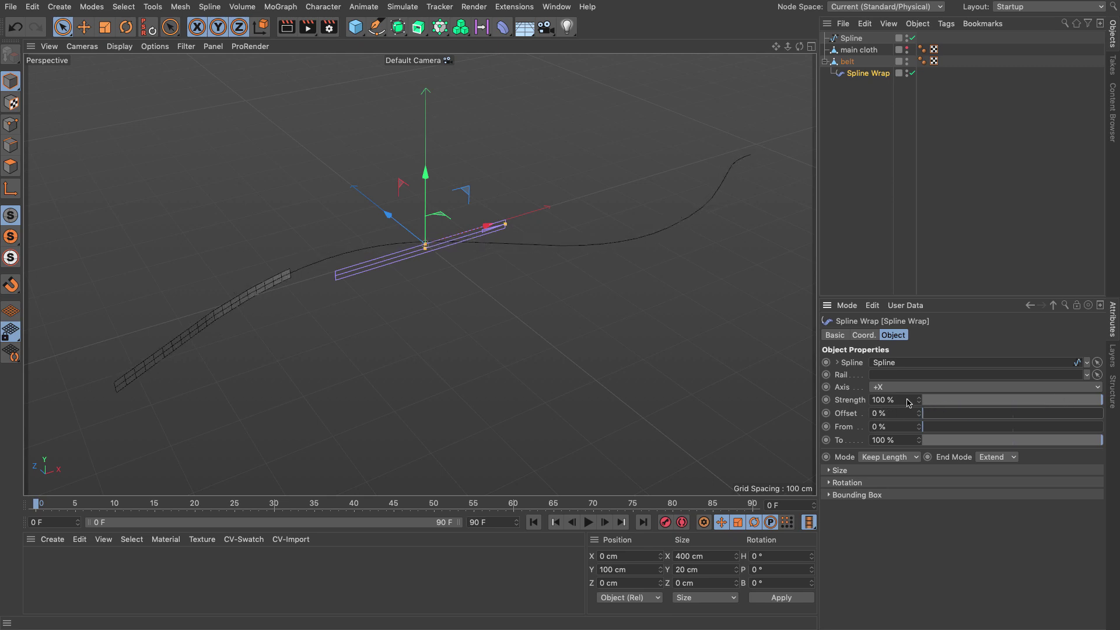
drag(1076, 442, 1118, 443)
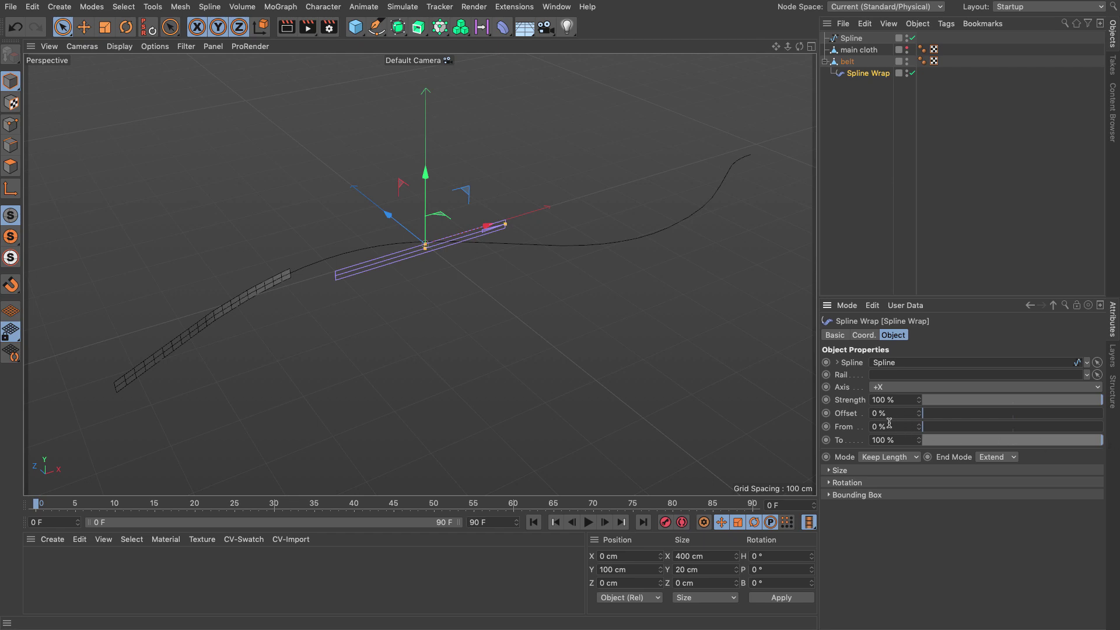
Unhide main cloth, move it to the hierarchy bottom, and give it a Spline Wrap copy.
click(907, 47)
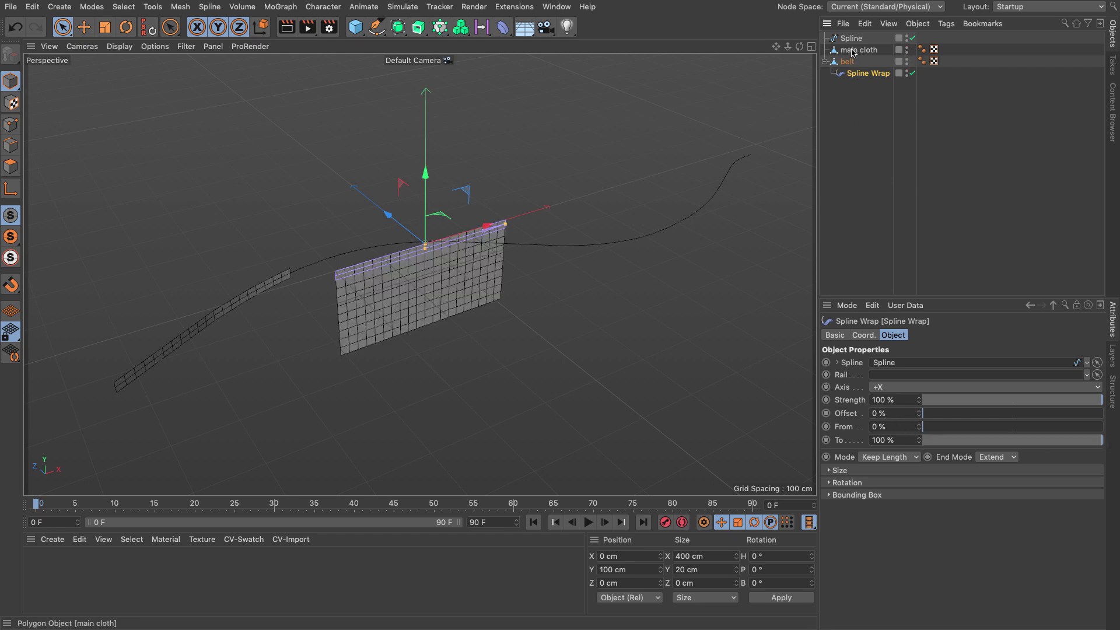
drag(853, 85, 852, 123)
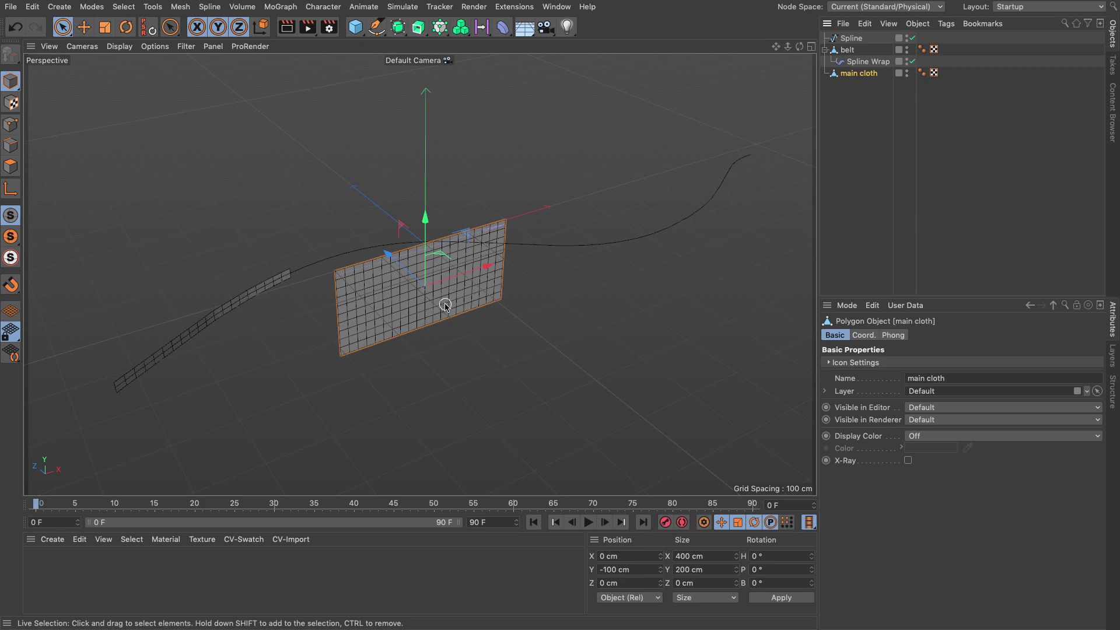
drag(857, 64, 850, 76)
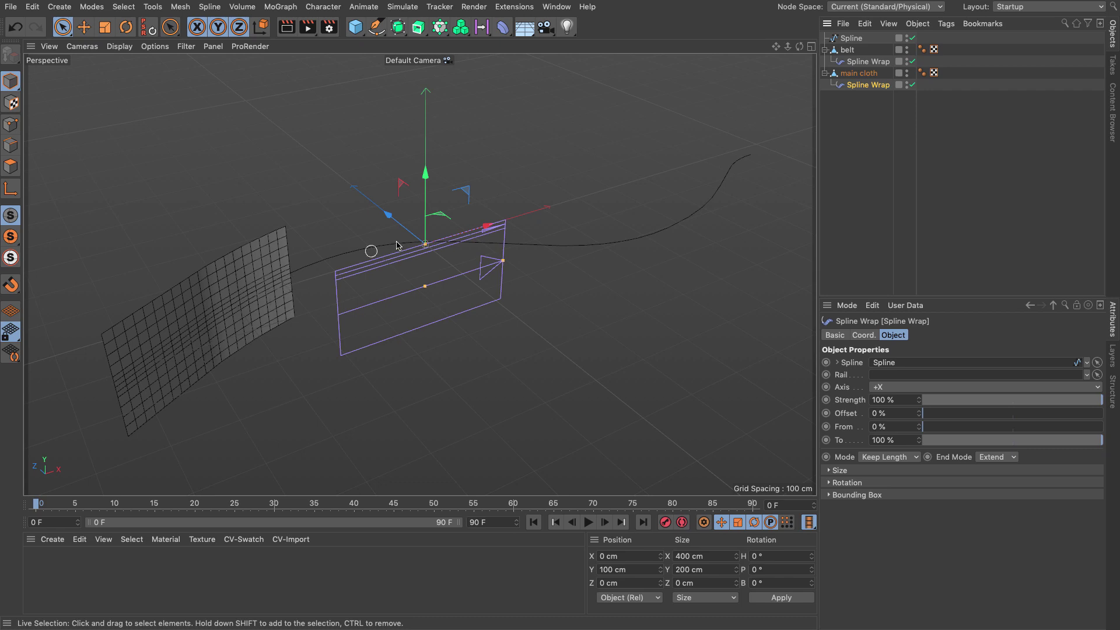
On the main cloth's Spline Wrap, enable Fix Bounding Box with centre Y 0 and size 400 × 200.
click(867, 66)
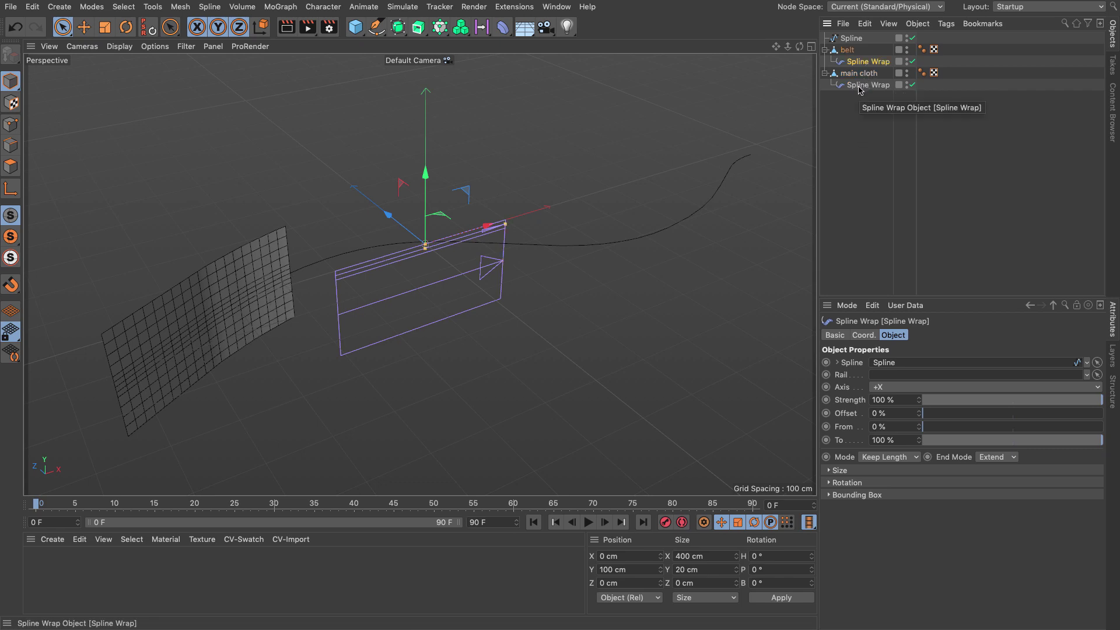
click(858, 86)
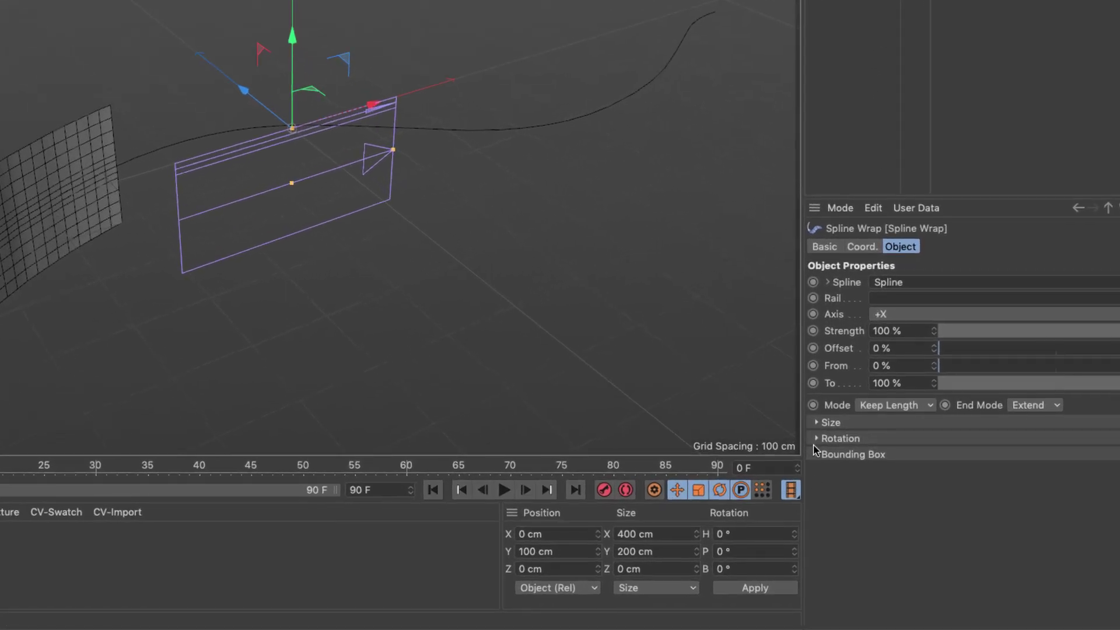
click(816, 454)
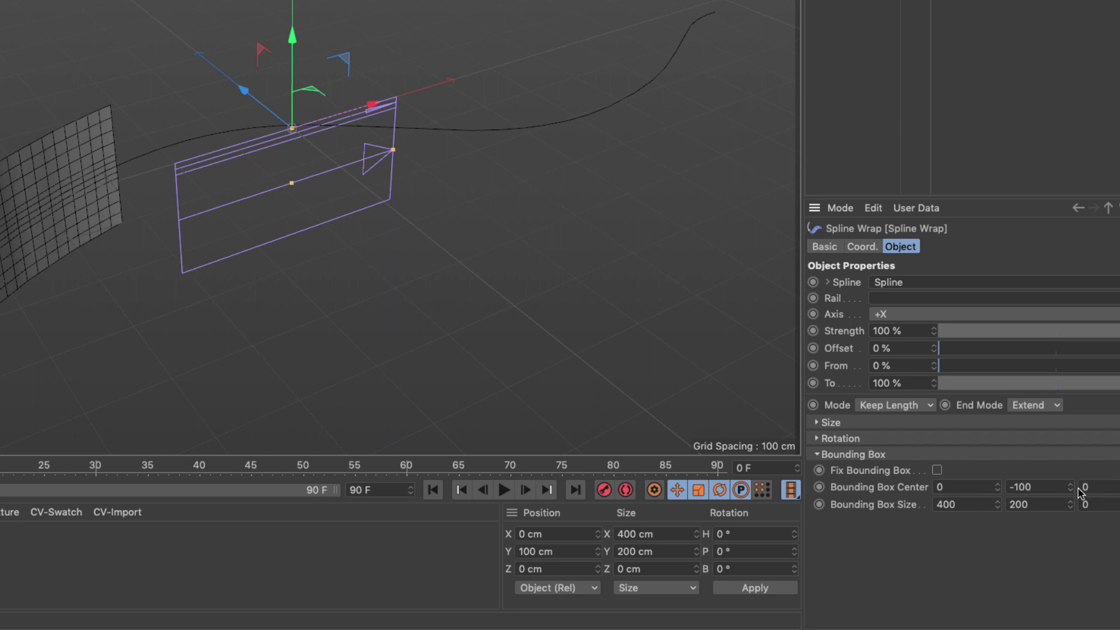
click(937, 470)
mouse_move(1070, 487)
mouse_down()
mouse_move(1099, 487)
mouse_move(1072, 486)
mouse_up()
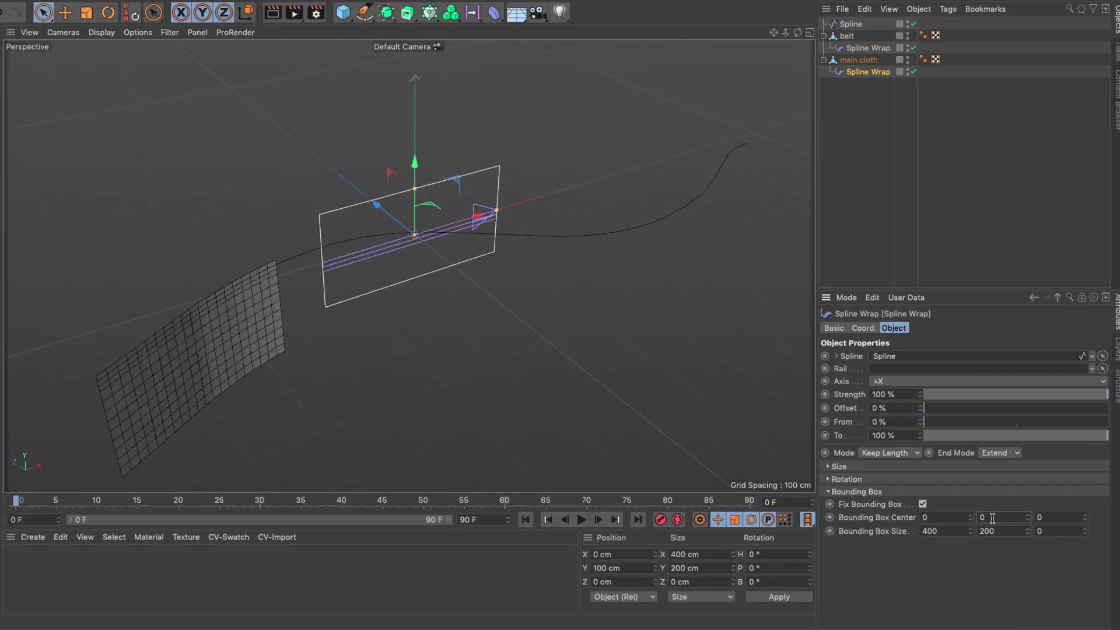
click(868, 61)
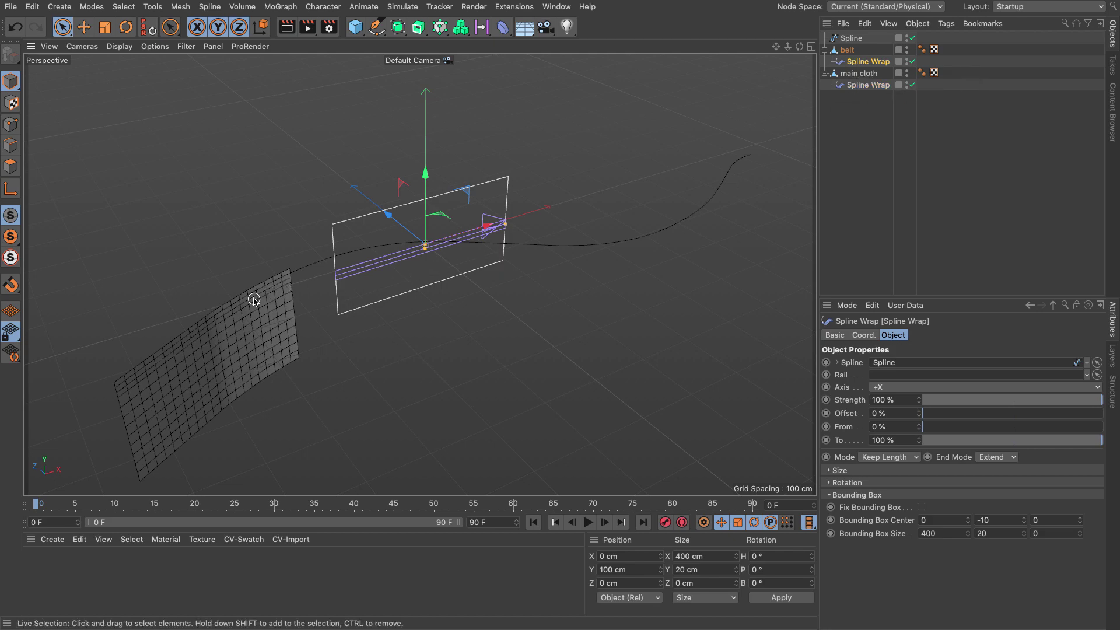
Turn off Grid in the viewport Filter menu and create a new default material.
scroll(376, 271, up, 8)
scroll(515, 231, up, 10)
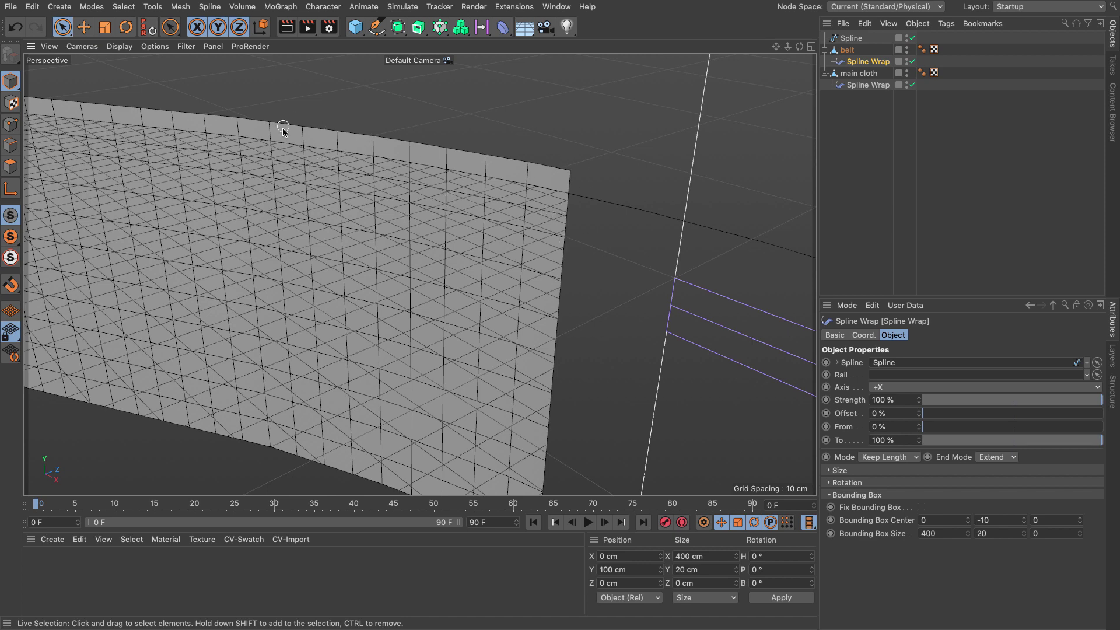
click(186, 48)
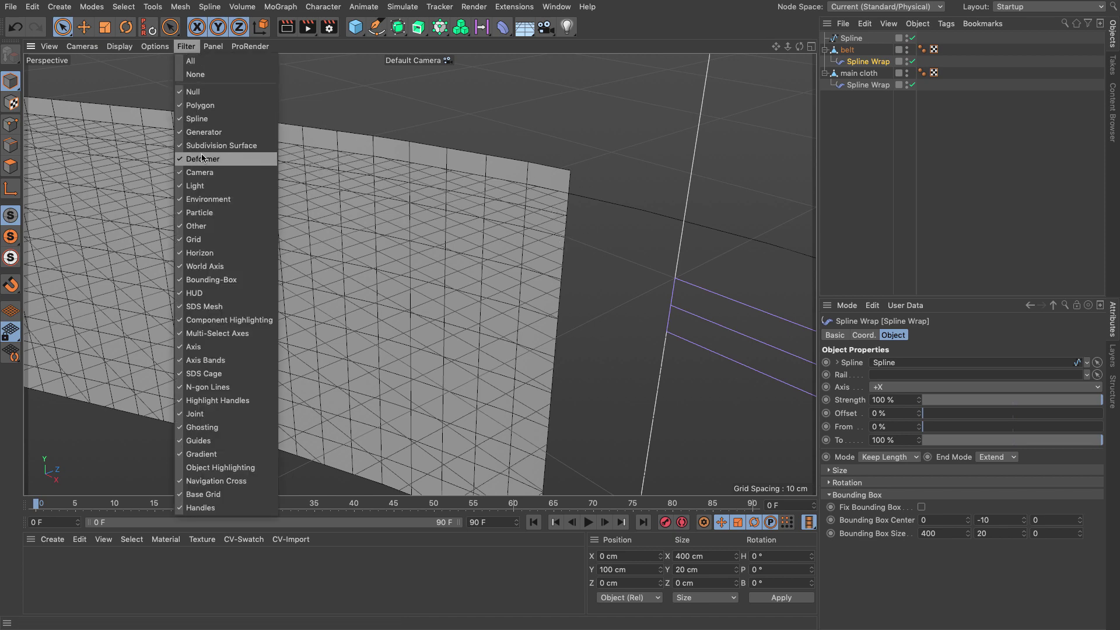
click(193, 239)
click(182, 48)
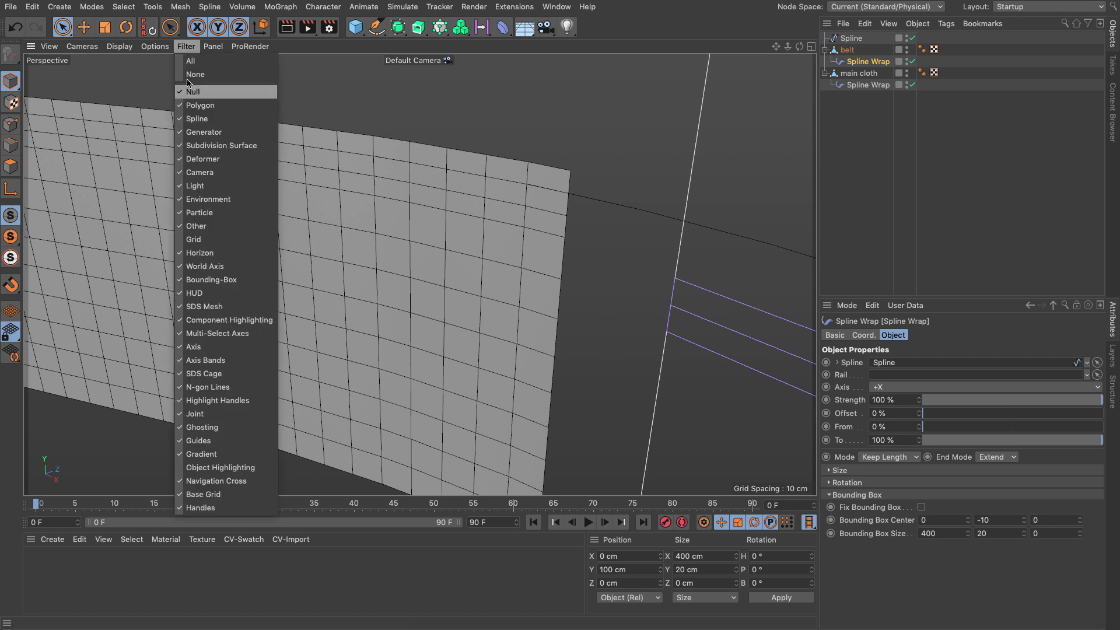
click(213, 258)
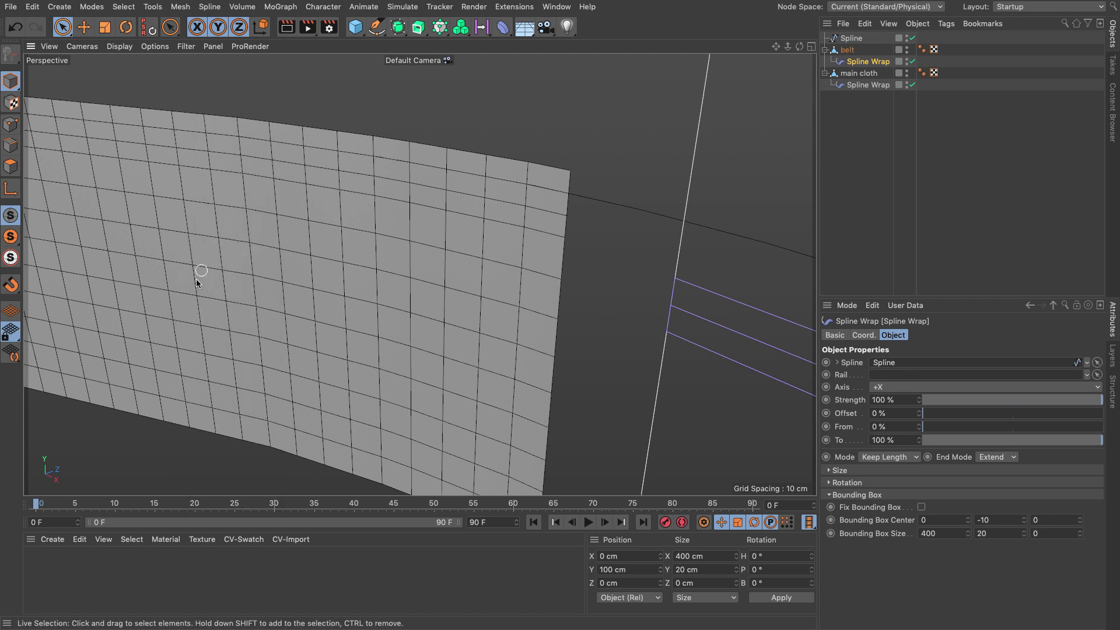
double_click(49, 576)
double_click(36, 579)
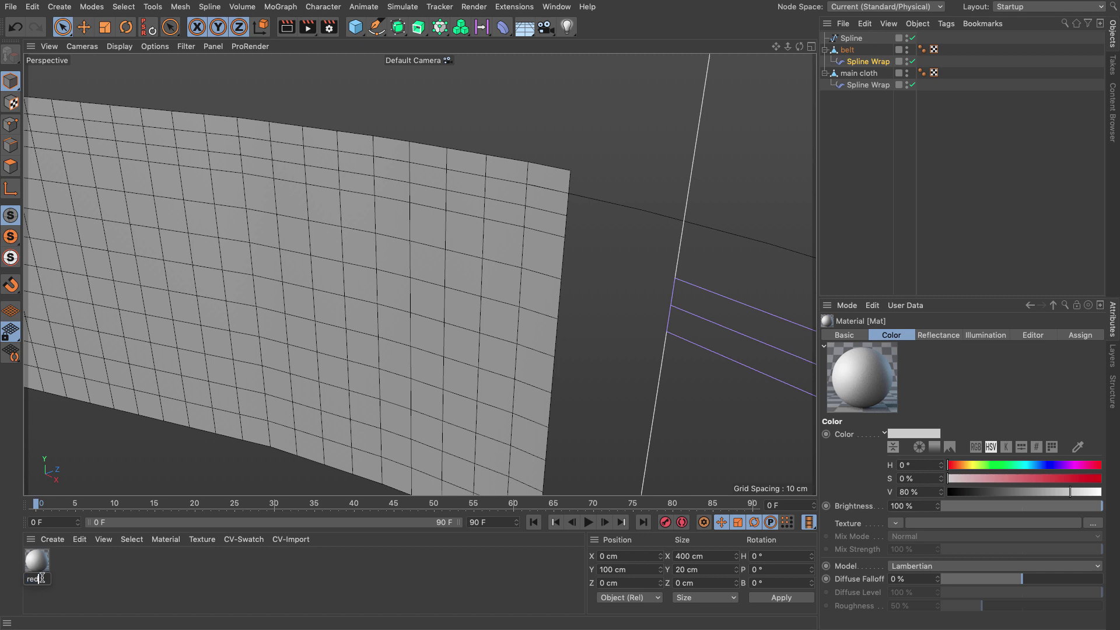
Name the new material 'red' and raise its Saturation.
key(Return)
double_click(36, 563)
click(213, 215)
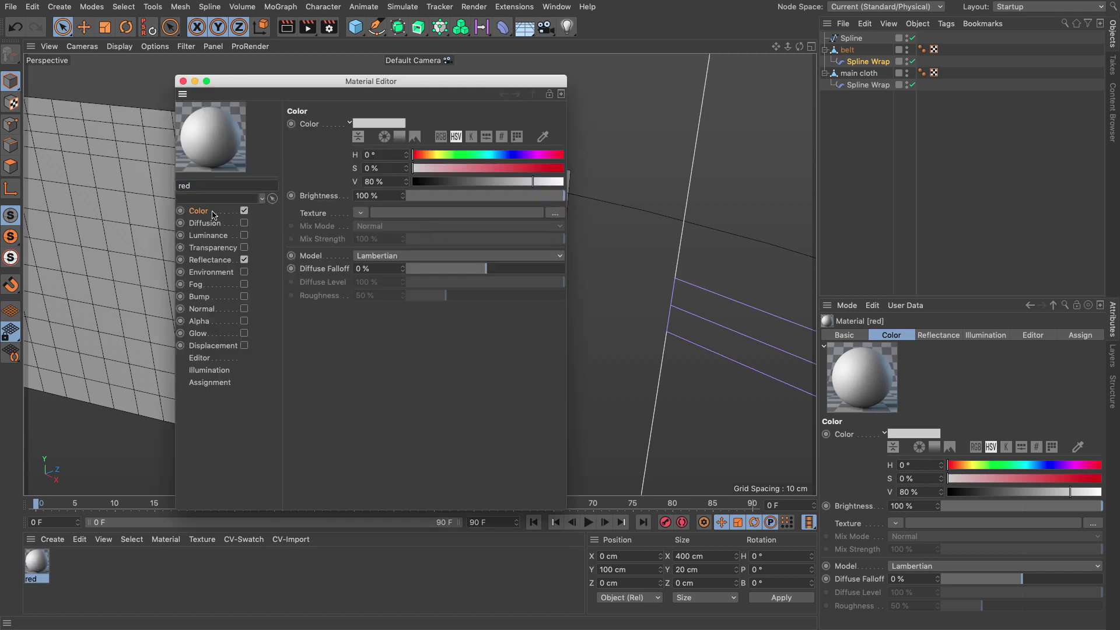
click(544, 169)
Copy it as 'blue' at Hue 218°, then apply red to the belt and blue to the main cloth.
ctrl+drag(46, 571, 77, 572)
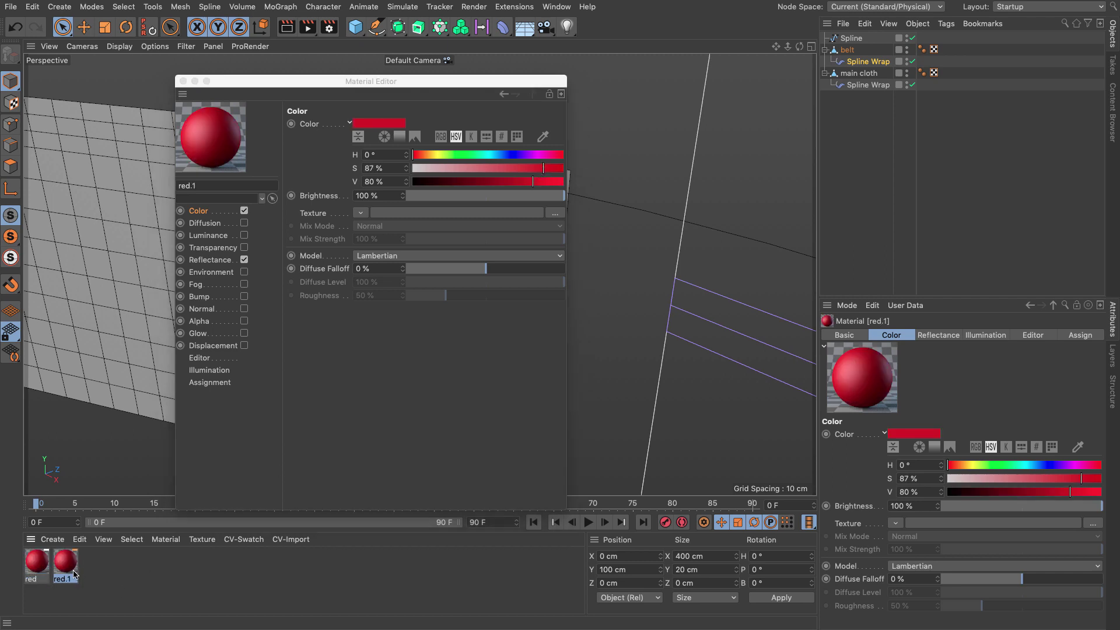
double_click(70, 580)
text(blue)
key(Return)
click(504, 156)
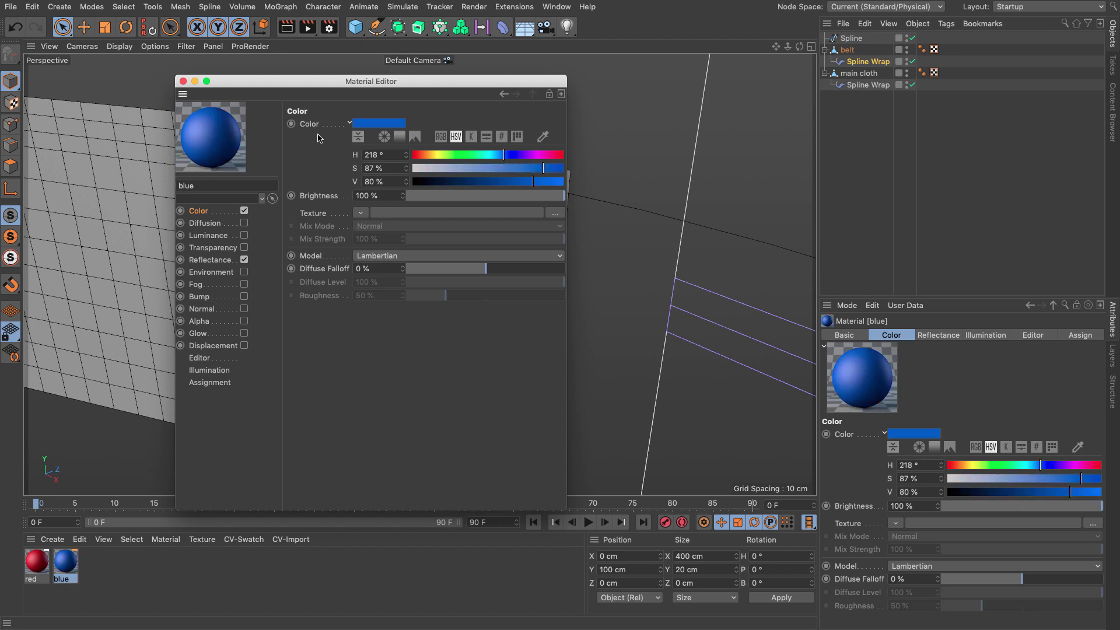
click(183, 81)
drag(37, 561, 558, 185)
drag(66, 569, 450, 367)
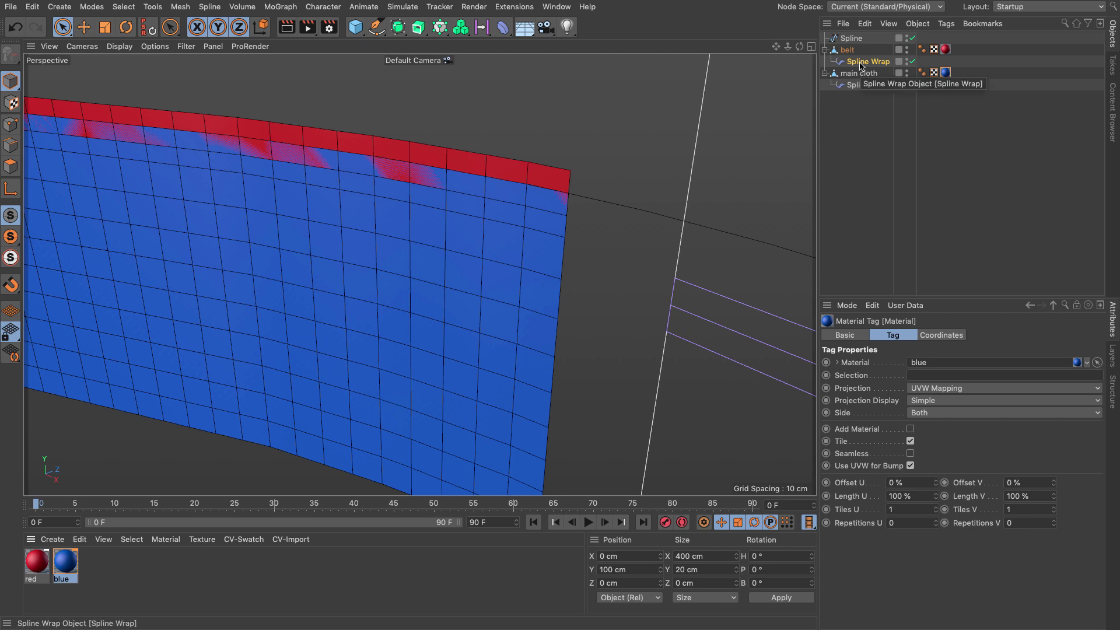
Fix the belt's Spline Wrap bounding box at centre 0, 0, 0, size 400 × 20.
click(864, 85)
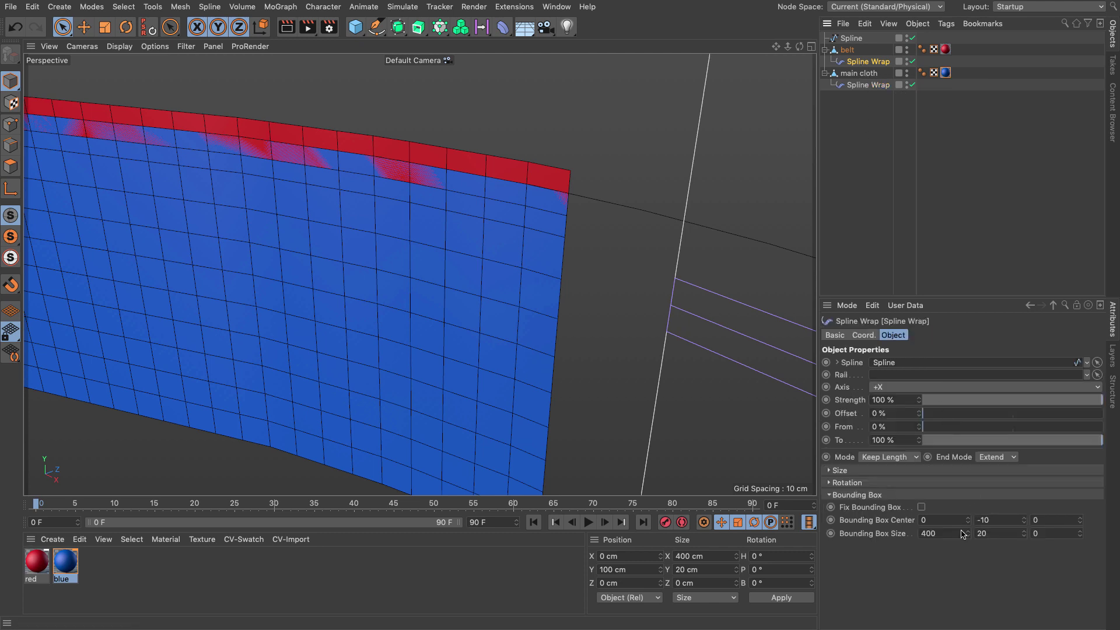
drag(1026, 523, 1026, 511)
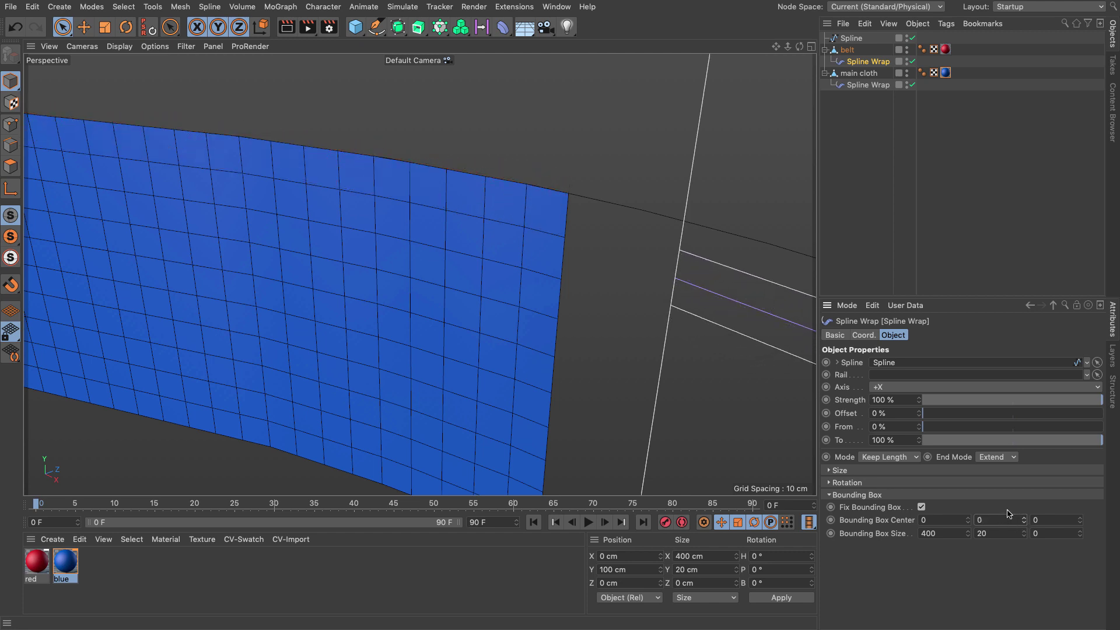
click(770, 263)
alt+drag(607, 257, 475, 257)
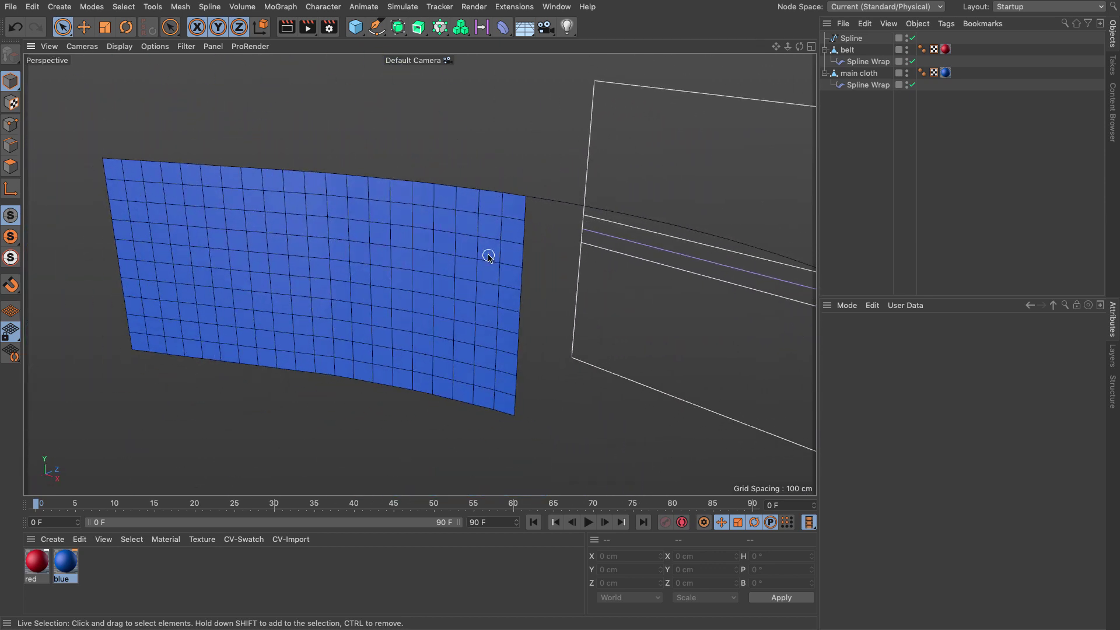
Bake the main cloth with Current State to Object and move the copy to the top level.
click(854, 73)
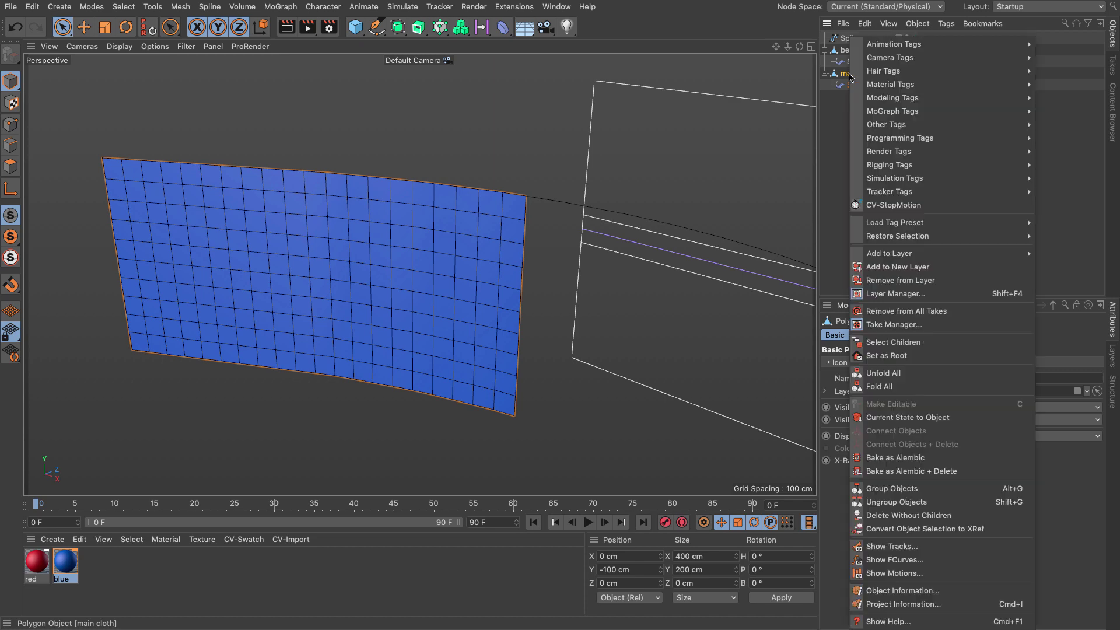
right_click(852, 75)
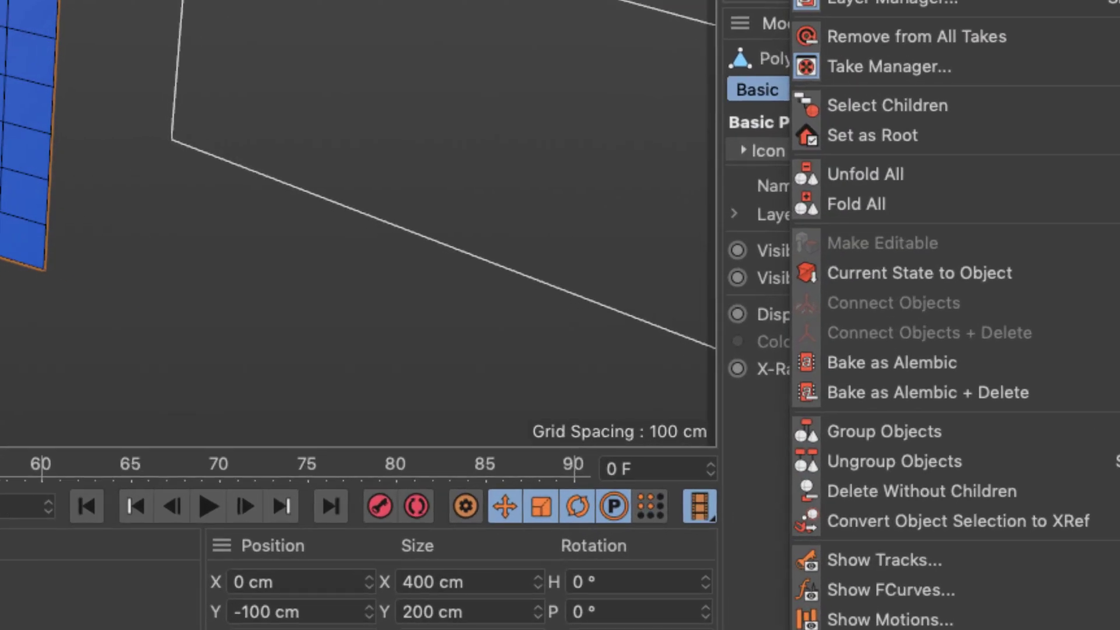
click(905, 269)
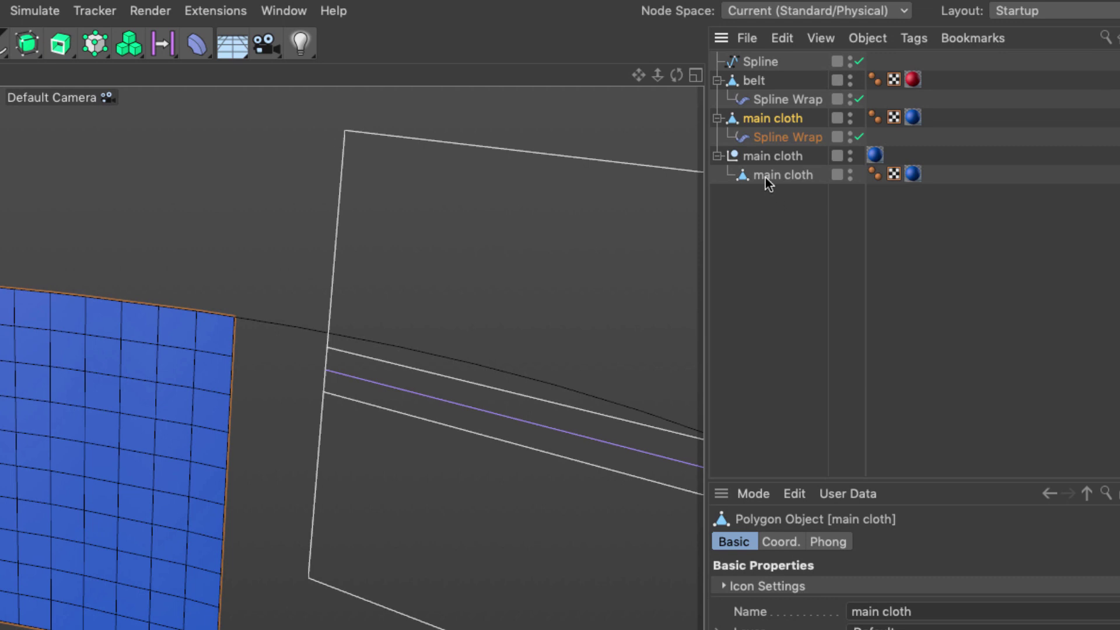
drag(765, 177, 772, 156)
Delete the original wrapped cloth with its Spline Wrap and the leftover empty group.
click(762, 122)
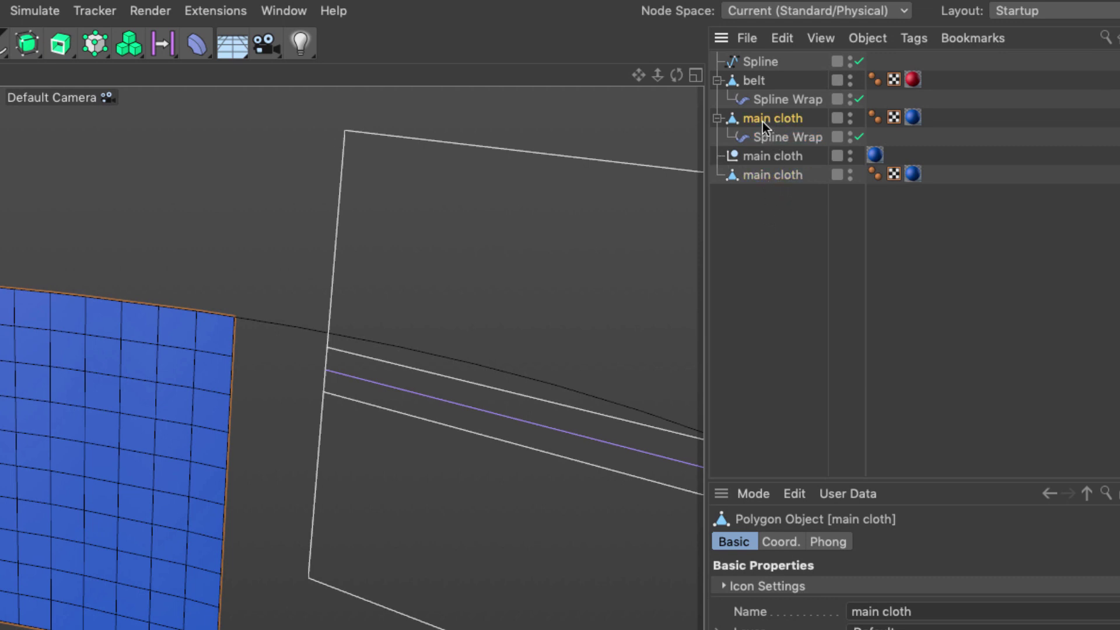
key(Delete)
click(762, 117)
key(Delete)
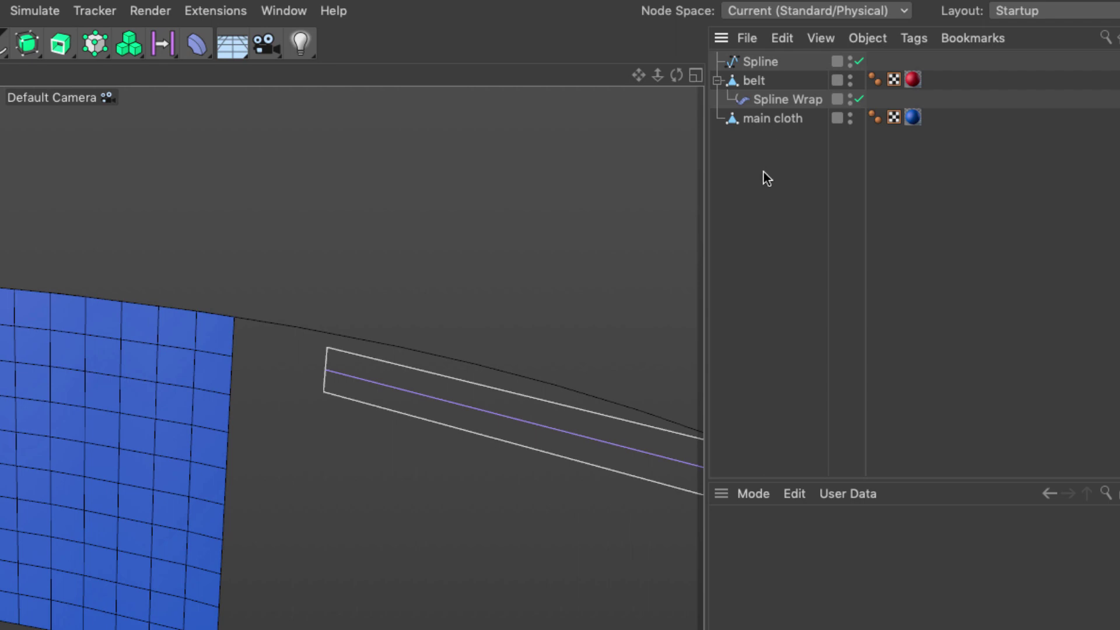
alt+drag(35, 449, 0, 432)
scroll(374, 266, down, 5)
alt+drag(438, 268, 482, 298)
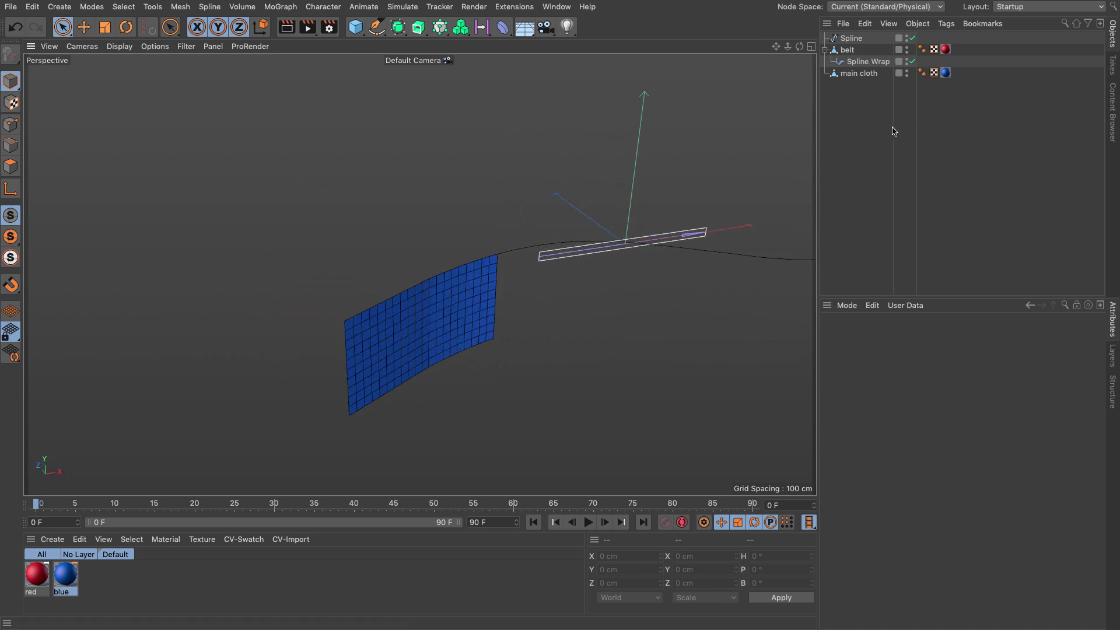
Add a Cloth simulation tag to the main cloth.
click(850, 74)
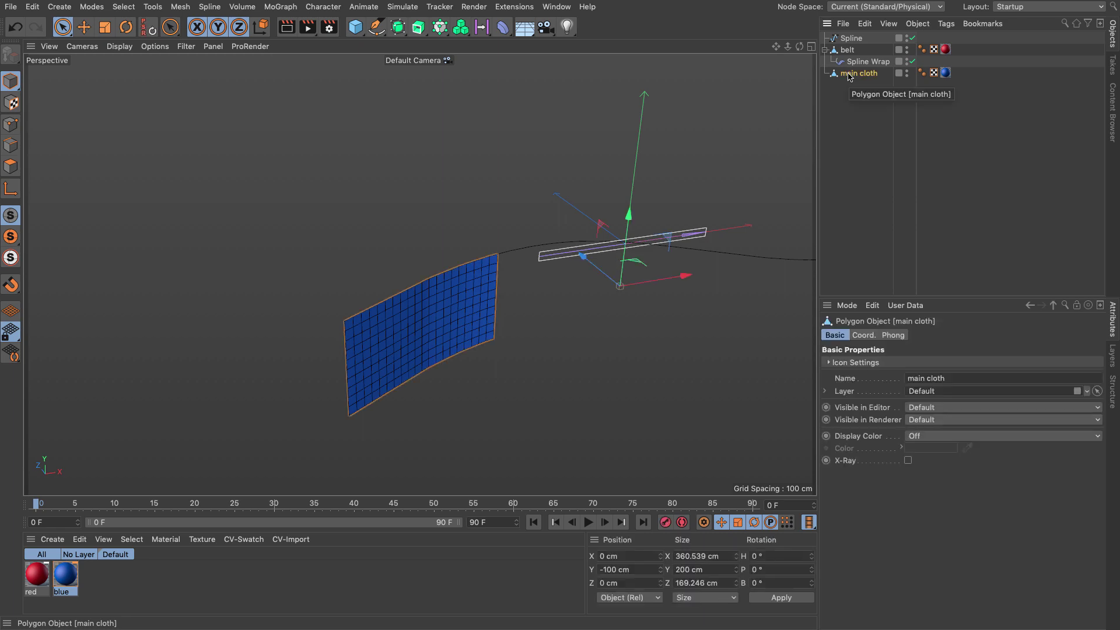
right_click(849, 76)
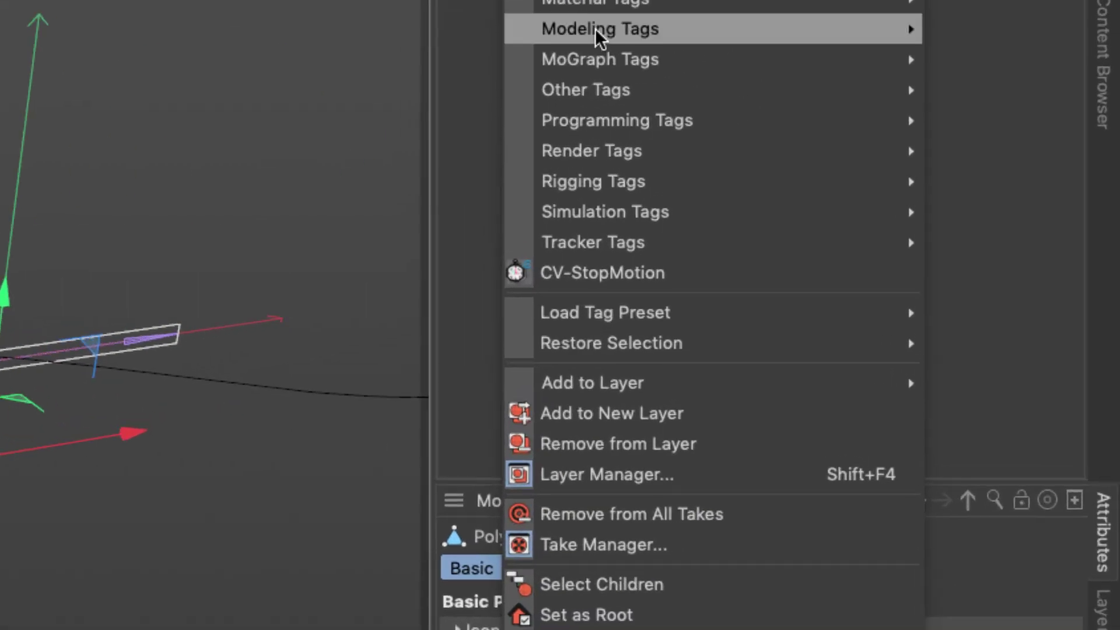
mouse_move(878, 180)
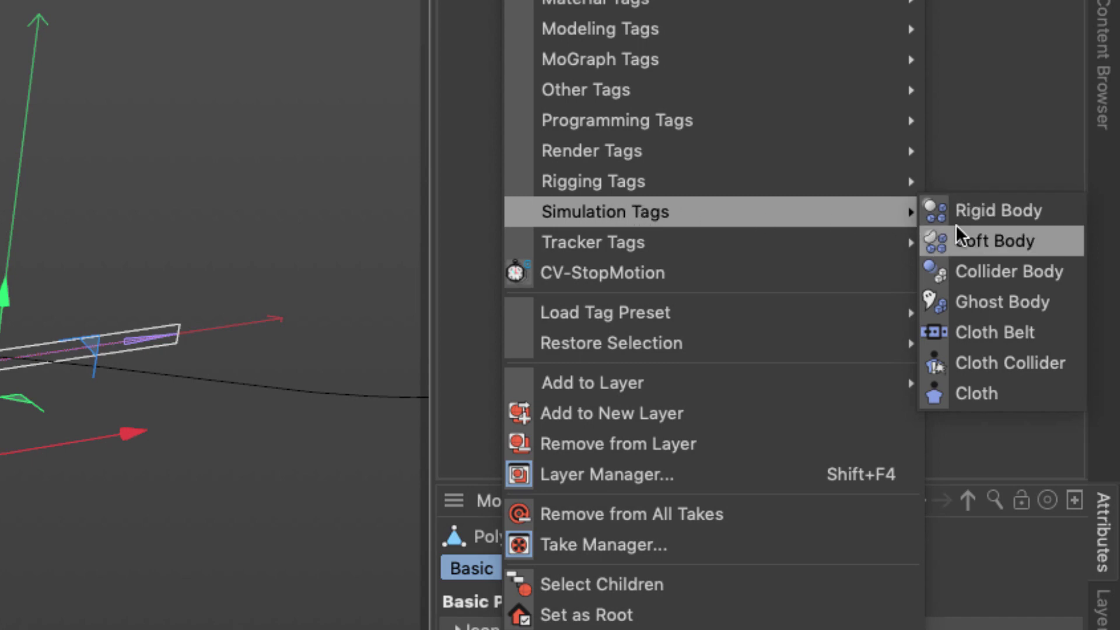
click(986, 391)
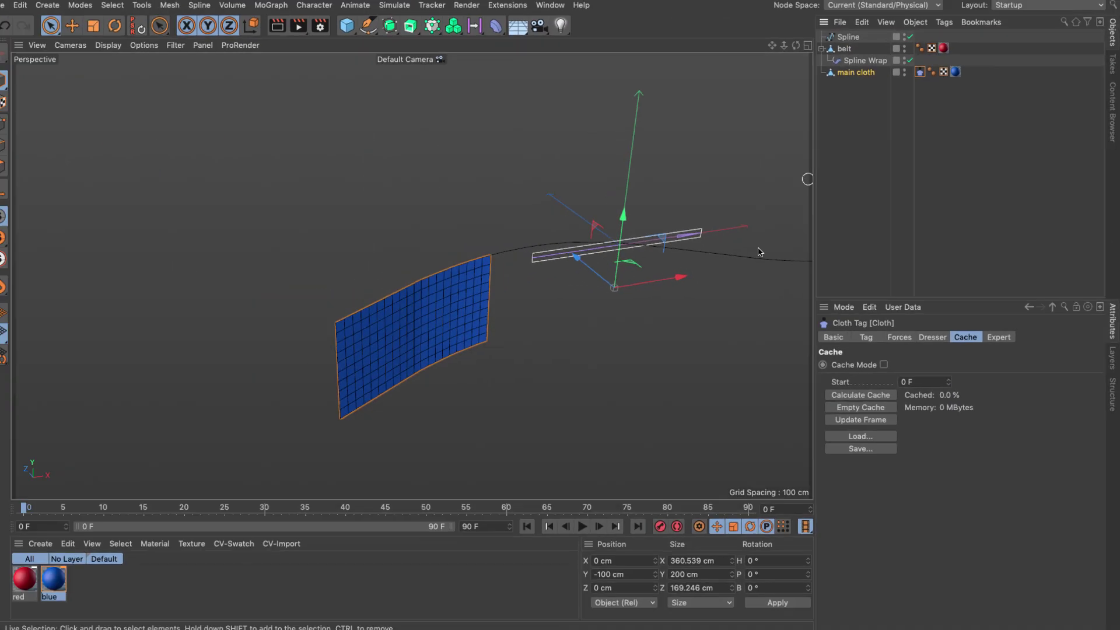
Play to test the cloth falling, rewind to the start, and switch the main cloth to Points mode.
click(582, 526)
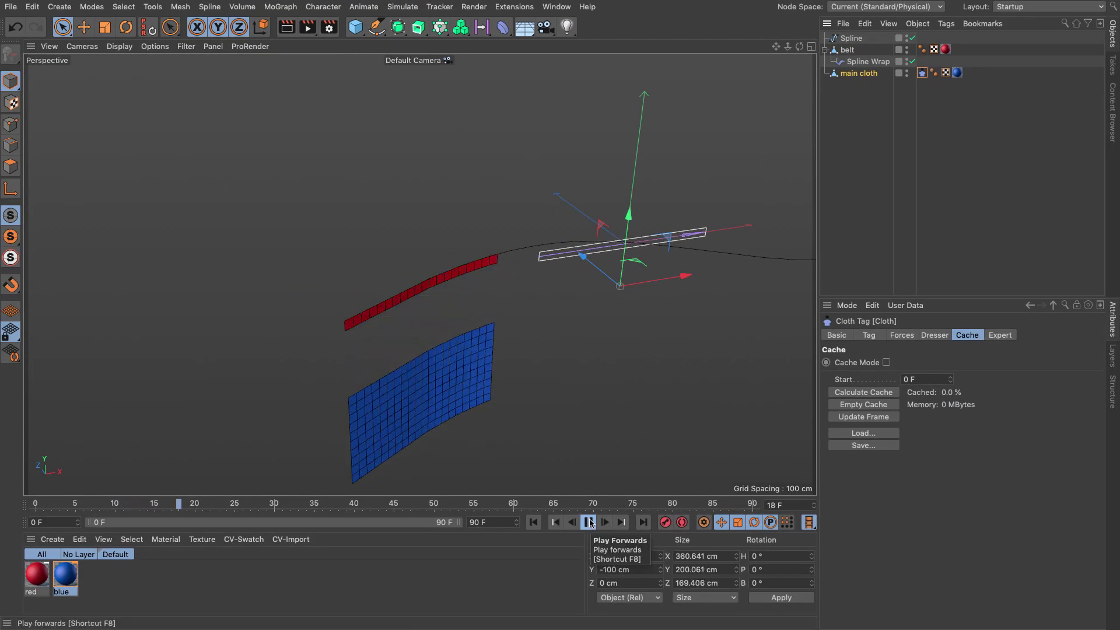
click(534, 522)
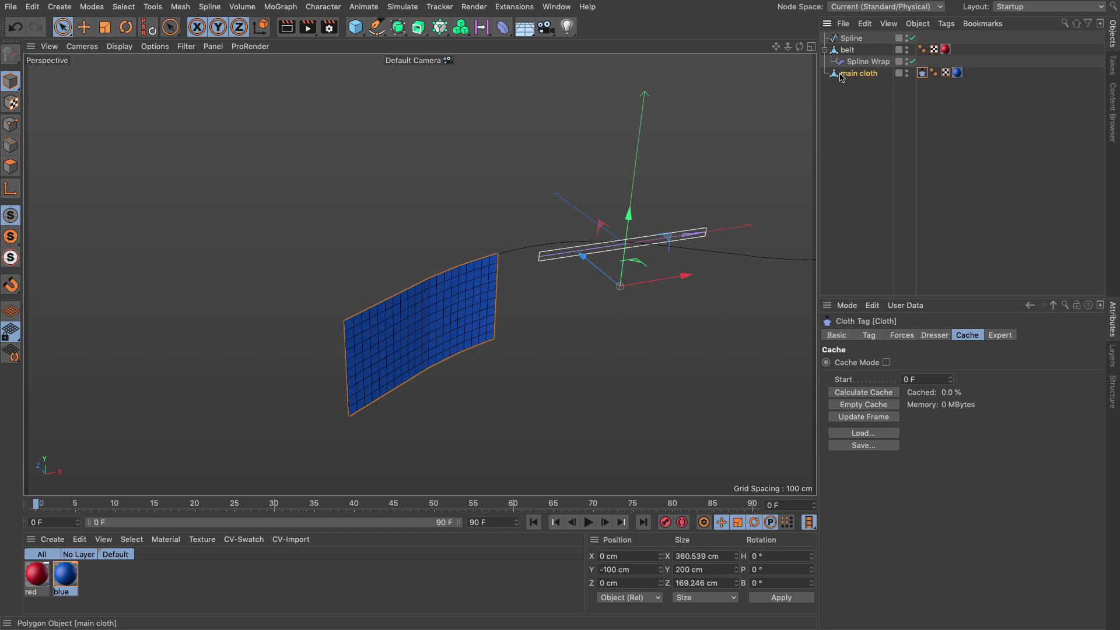
click(858, 74)
click(10, 124)
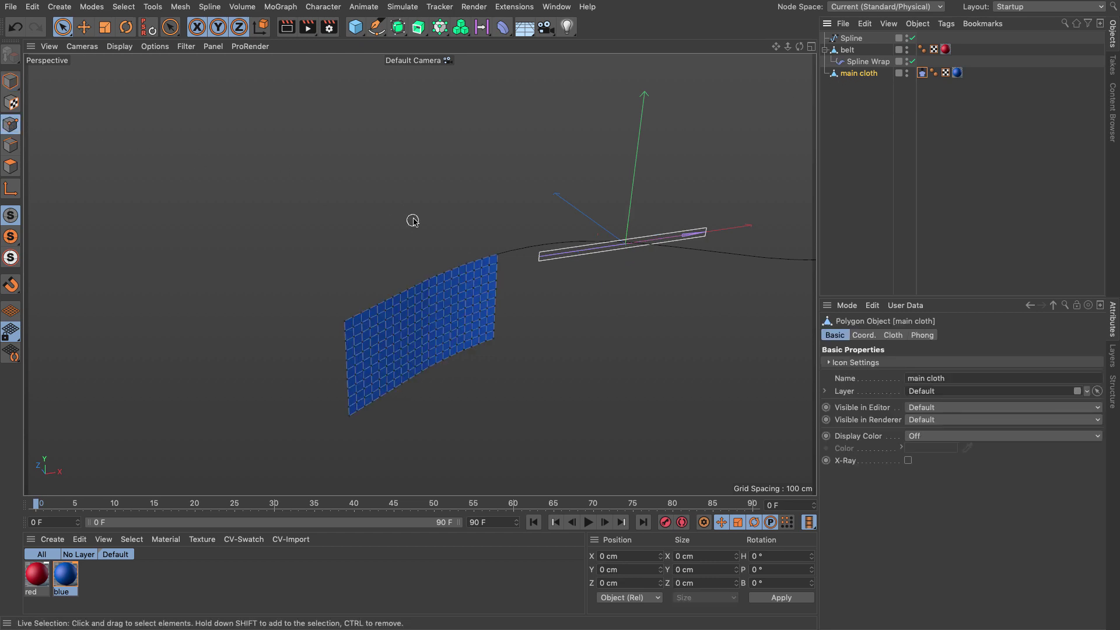
Select the cloth's top two rows of points and add a Cloth Belt tag to the main cloth.
drag(344, 320, 473, 261)
drag(419, 290, 313, 329)
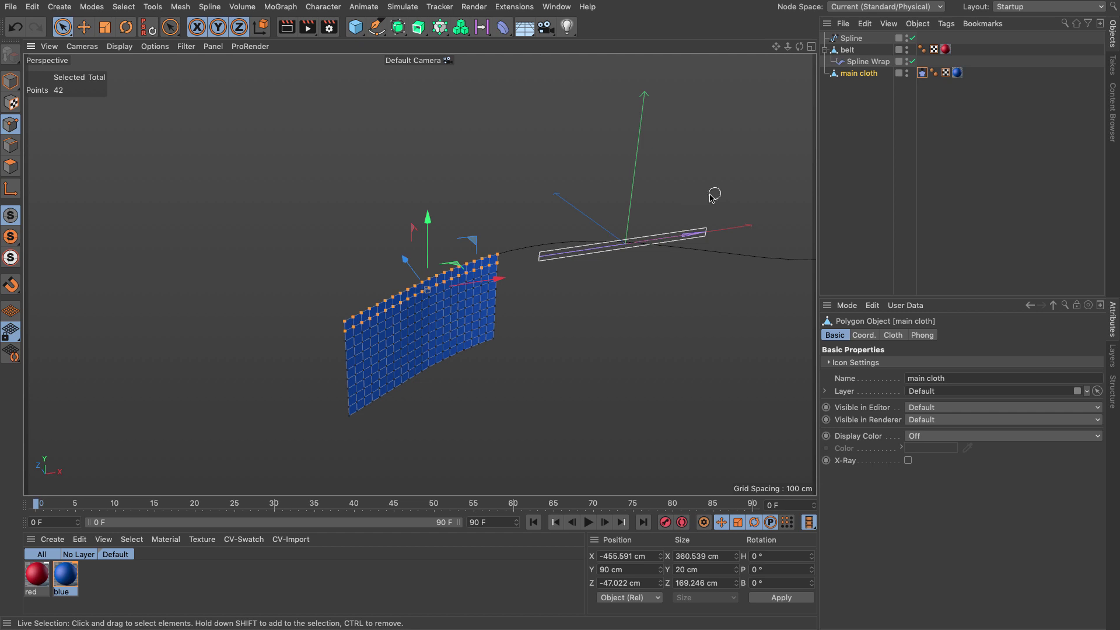
right_click(866, 75)
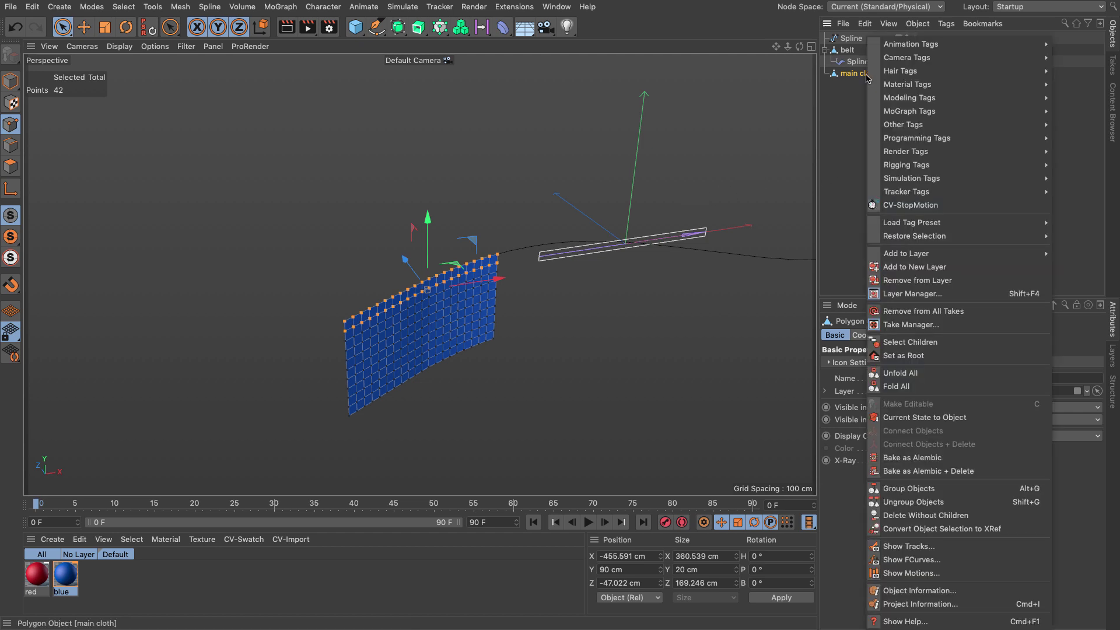
mouse_move(905, 178)
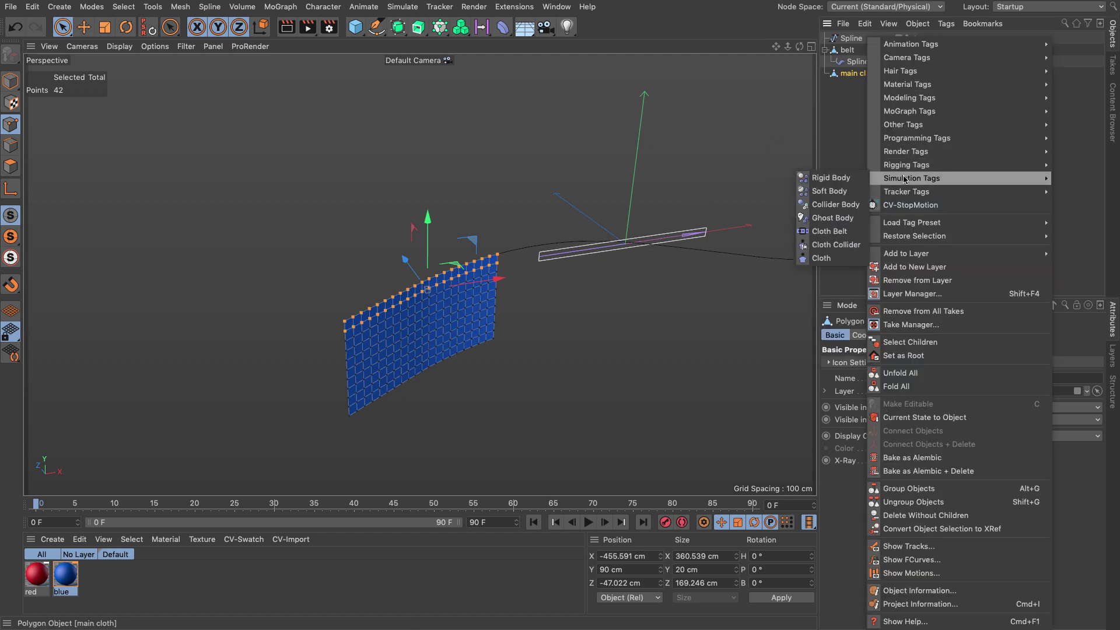
click(835, 231)
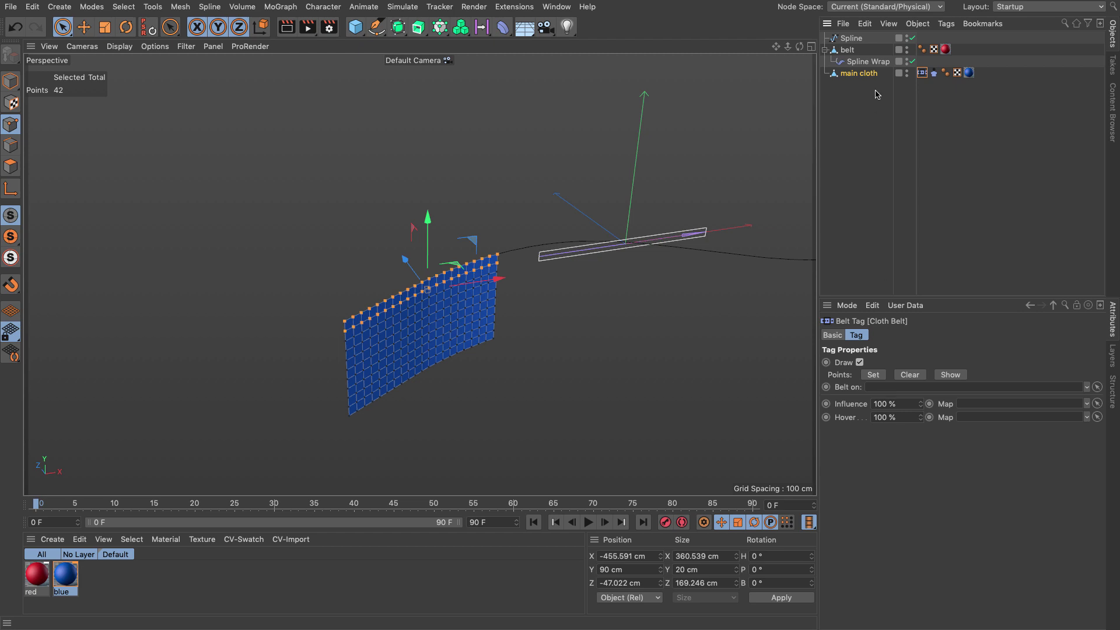
Link the belt object in the Cloth Belt tag, Set the top points, and play back in Model mode.
drag(849, 52, 891, 389)
click(877, 378)
click(10, 80)
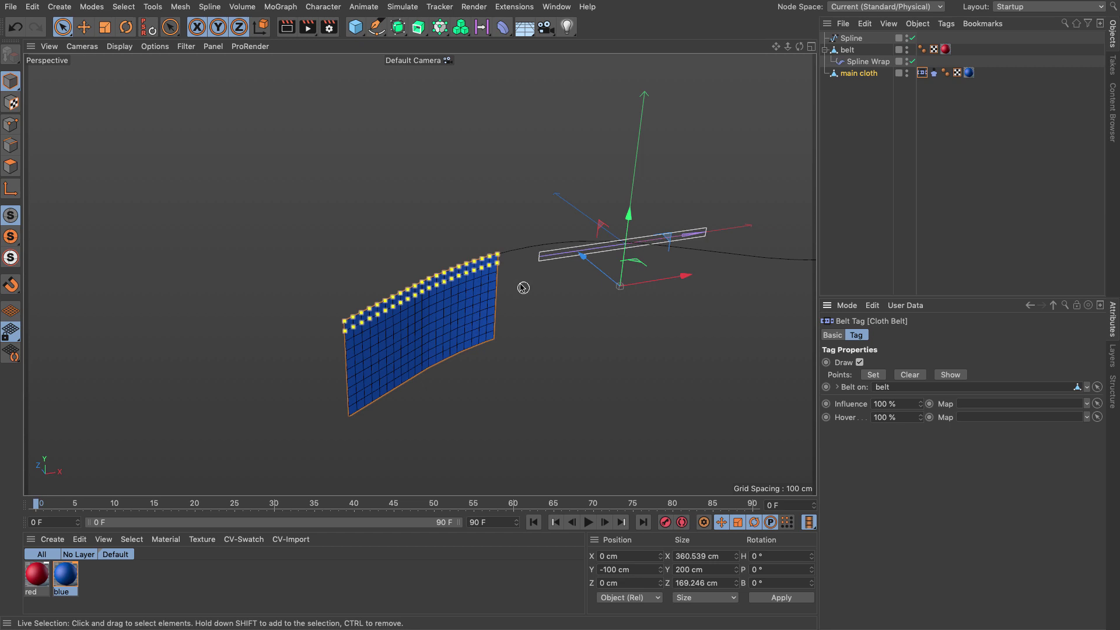
click(588, 522)
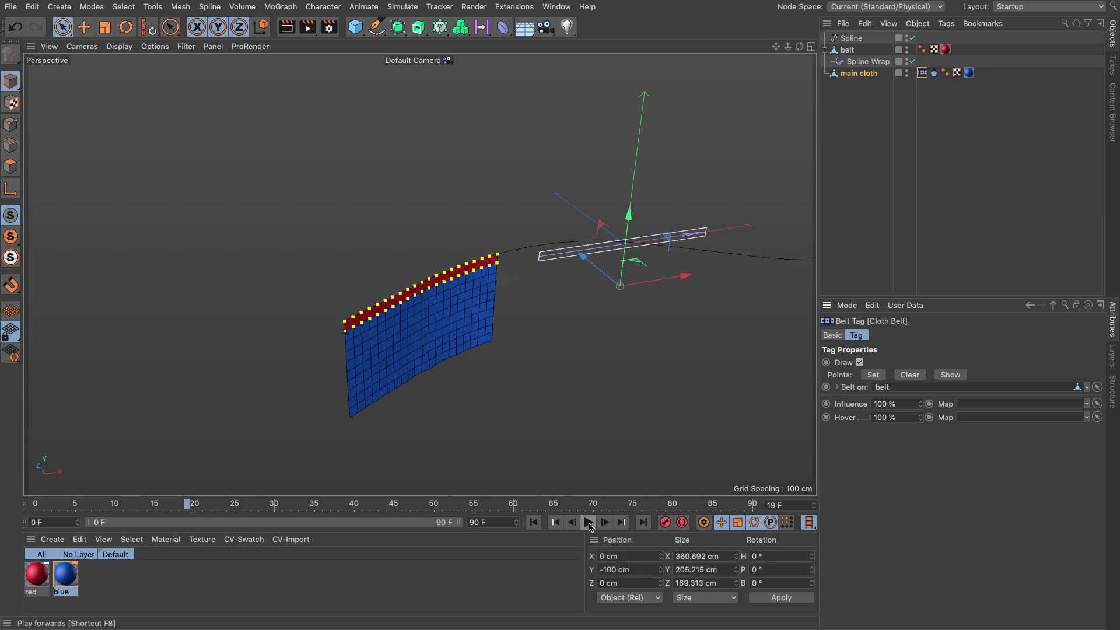
Set a 250-frame timeline and keyframe the belt's Spline Wrap Offset to 100% at frame 200.
click(533, 523)
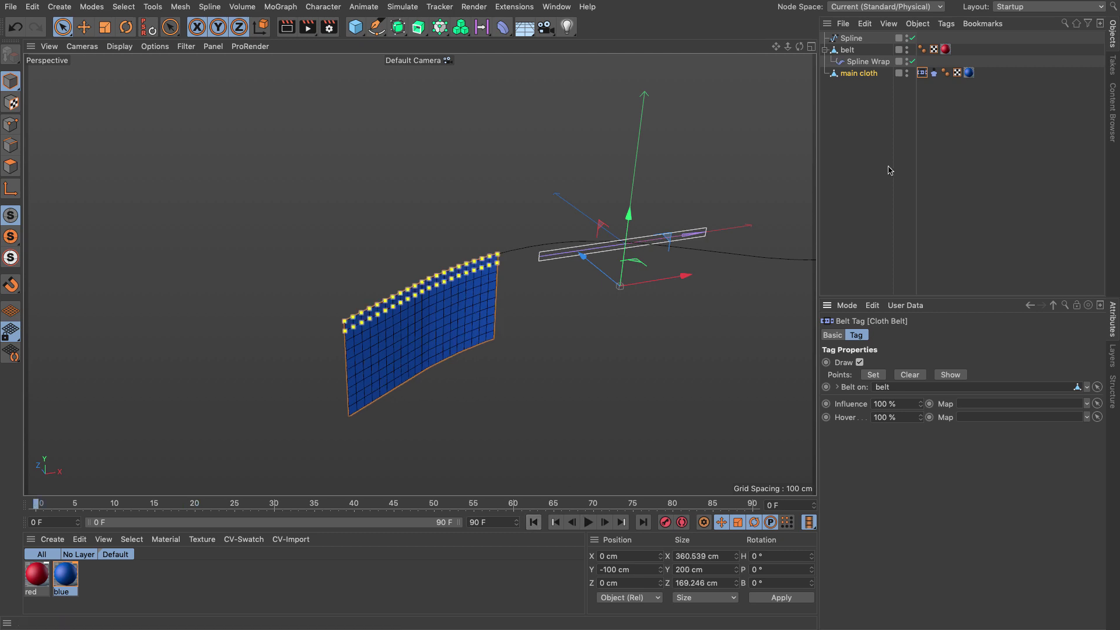
click(859, 62)
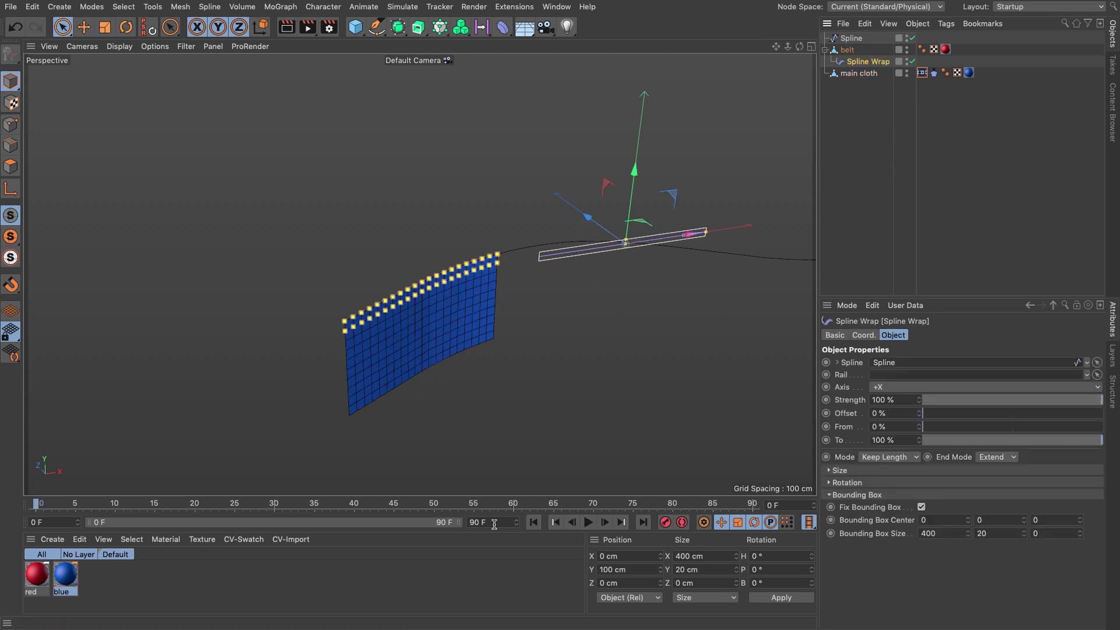
key(Return)
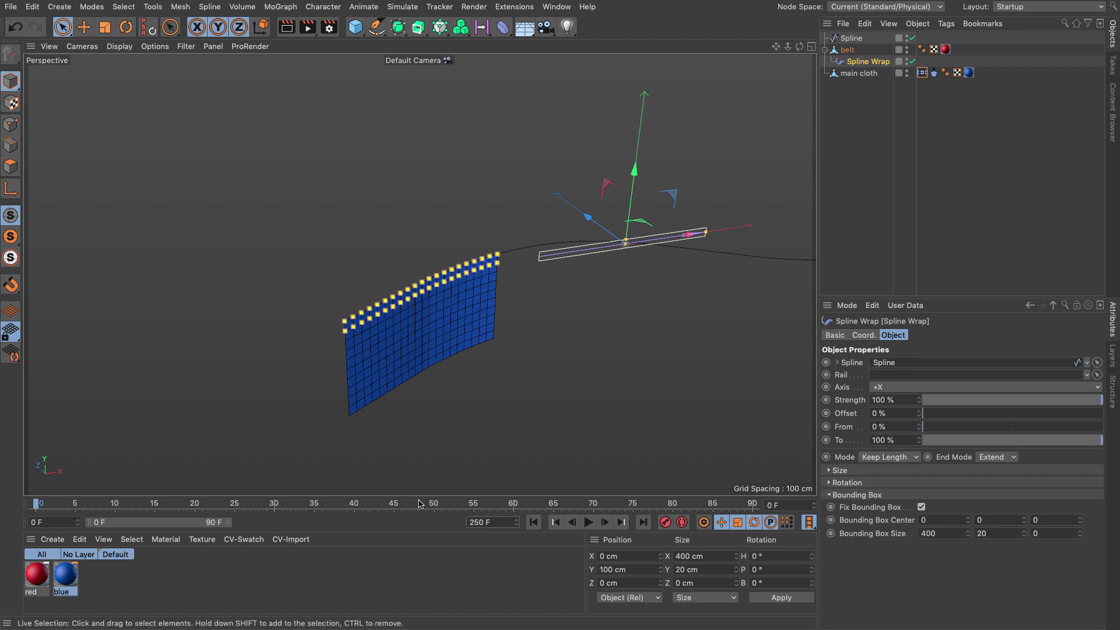
drag(228, 524, 509, 533)
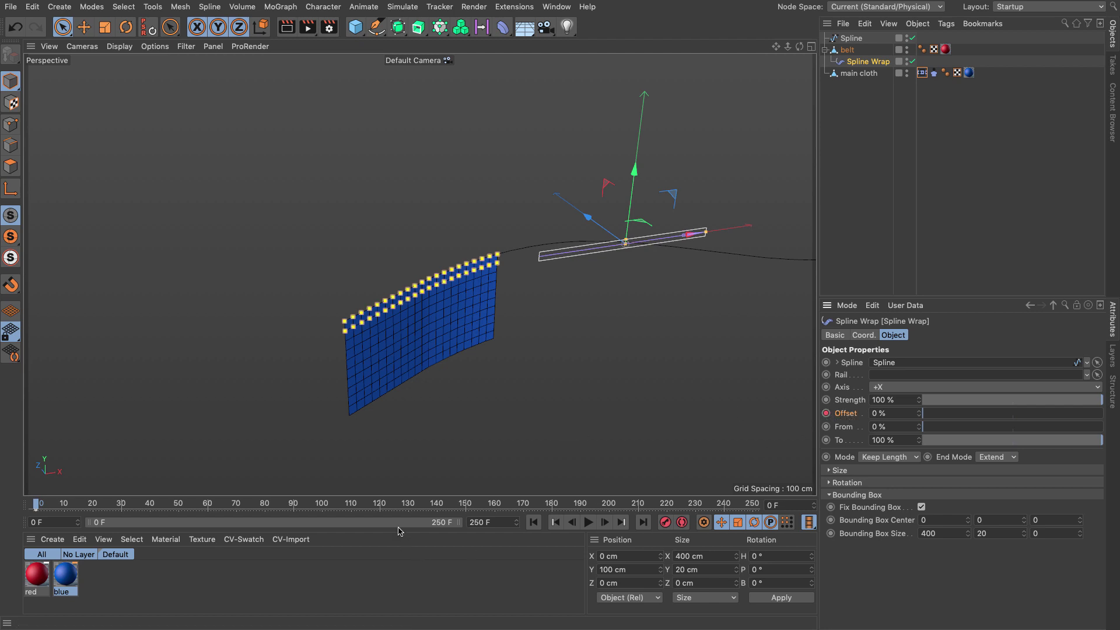
drag(418, 505, 607, 516)
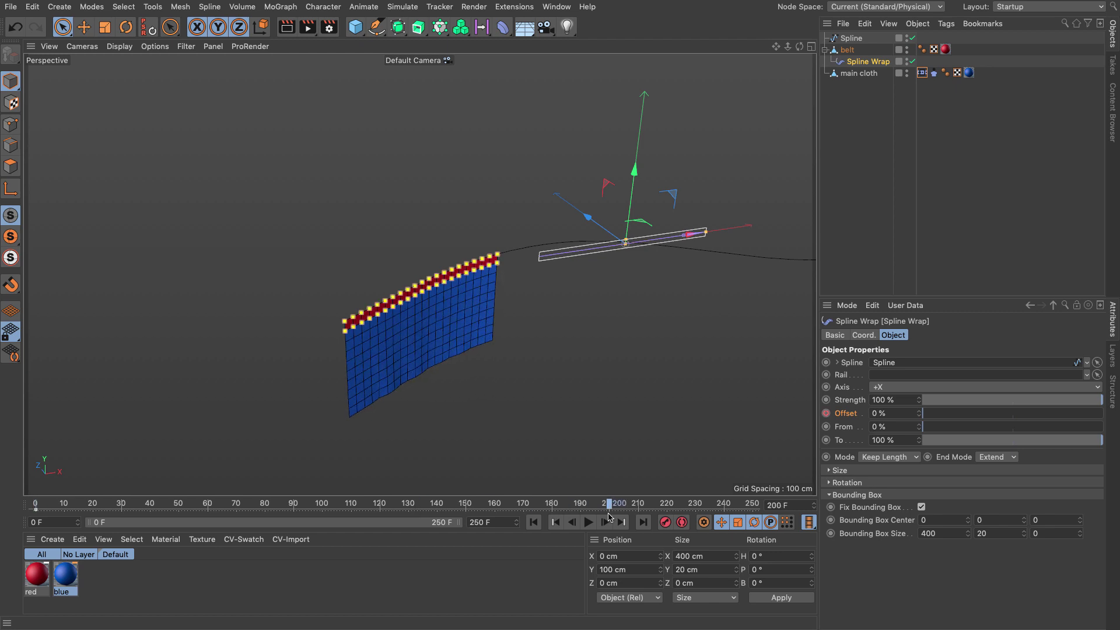
drag(938, 416, 1102, 414)
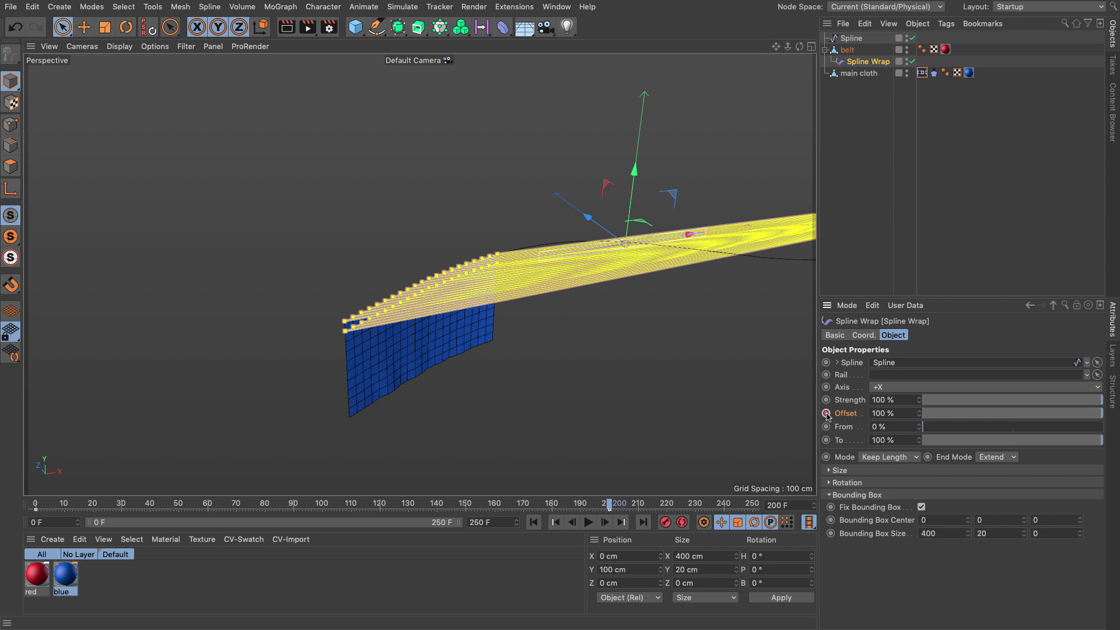
Play the sliding belt animation from frame 0, then pause and rewind.
click(534, 522)
click(588, 523)
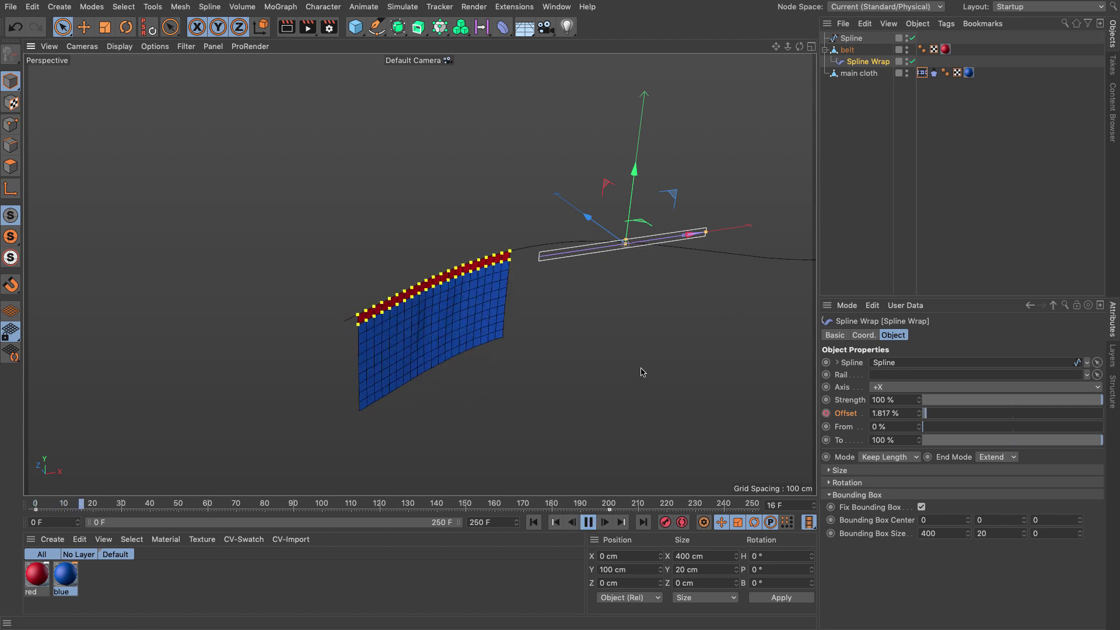
scroll(606, 337, down, 3)
scroll(438, 291, up, 3)
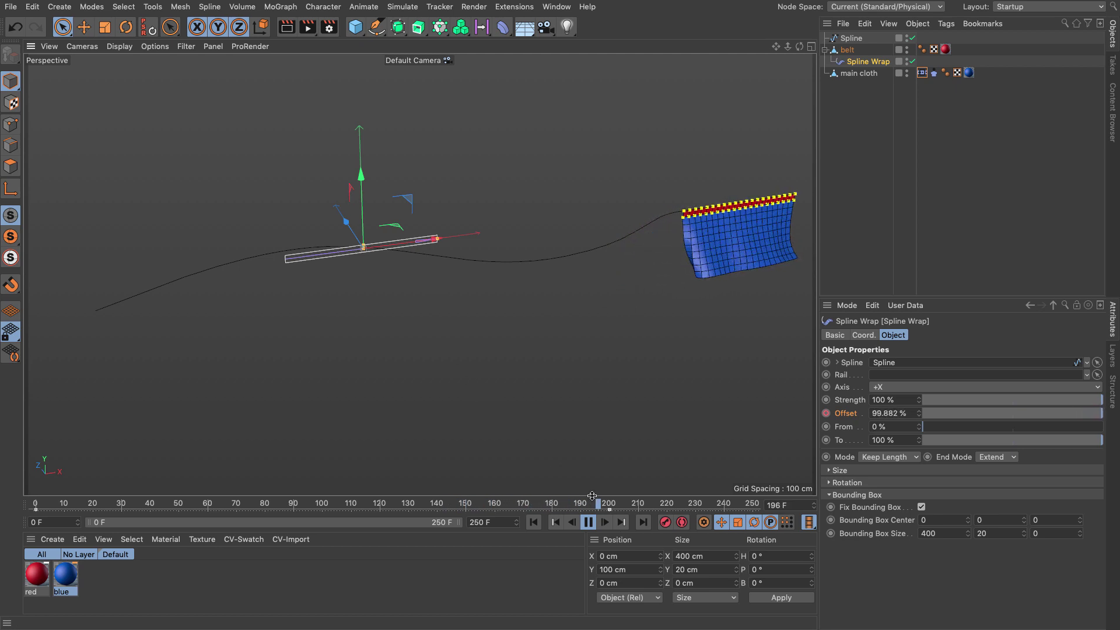
click(589, 523)
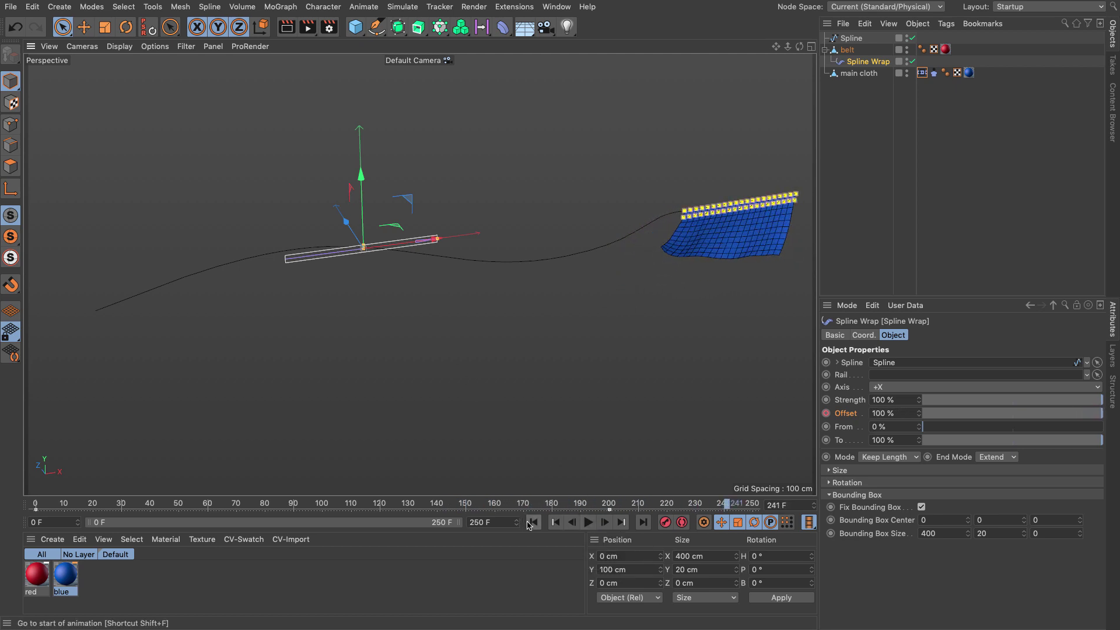
click(533, 522)
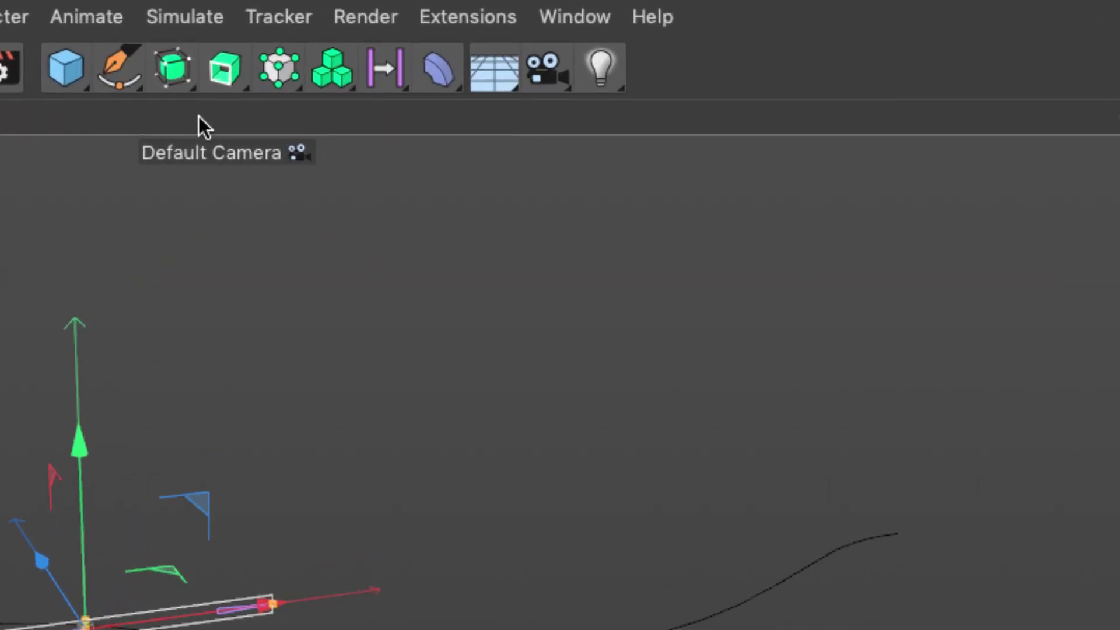
Add a Cloth Surface generator, nest main cloth under it, and set Thickness to 1 cm.
click(178, 77)
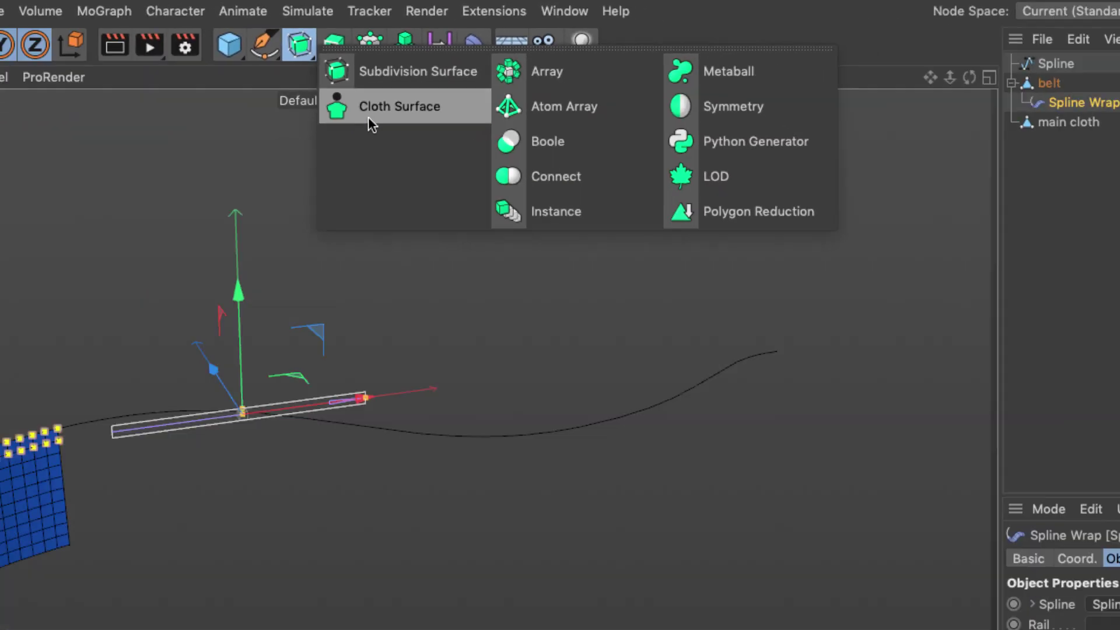
click(275, 170)
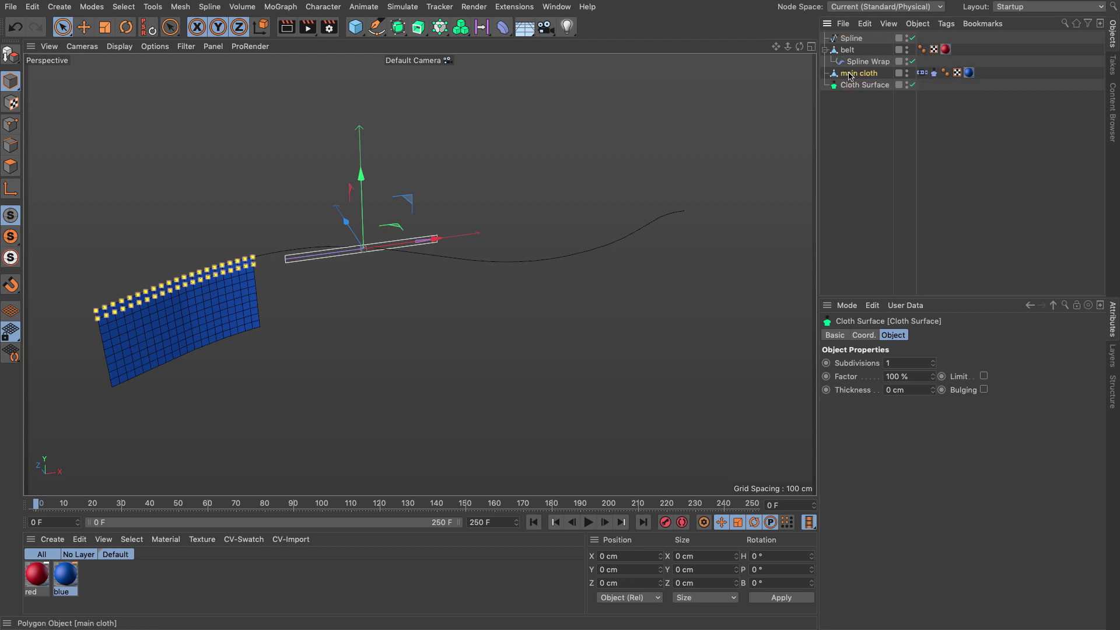
drag(860, 86, 862, 85)
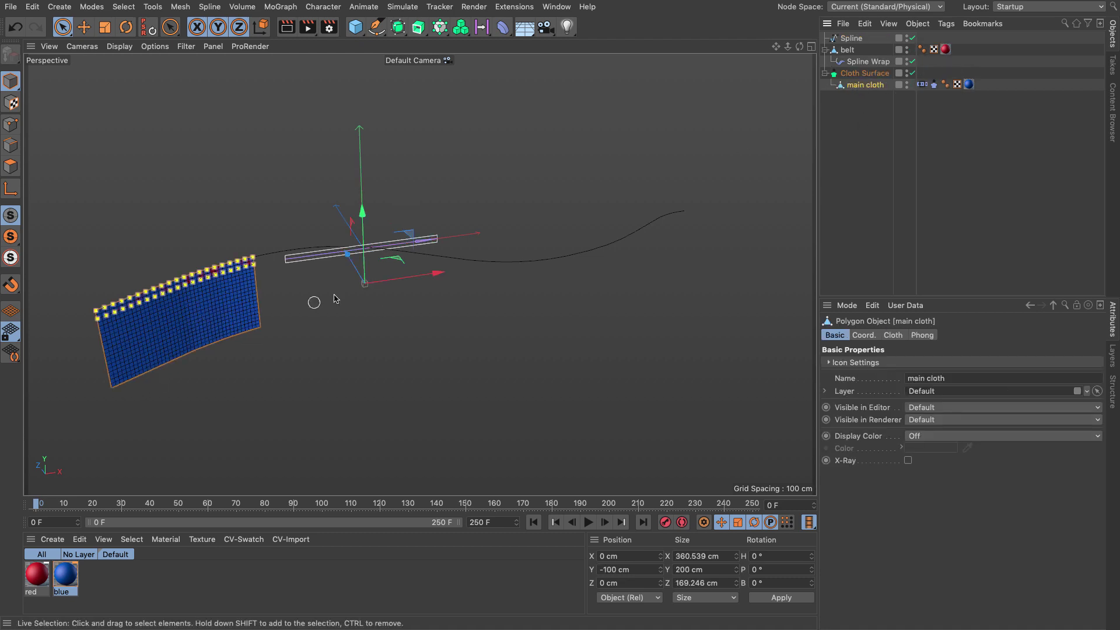
click(865, 73)
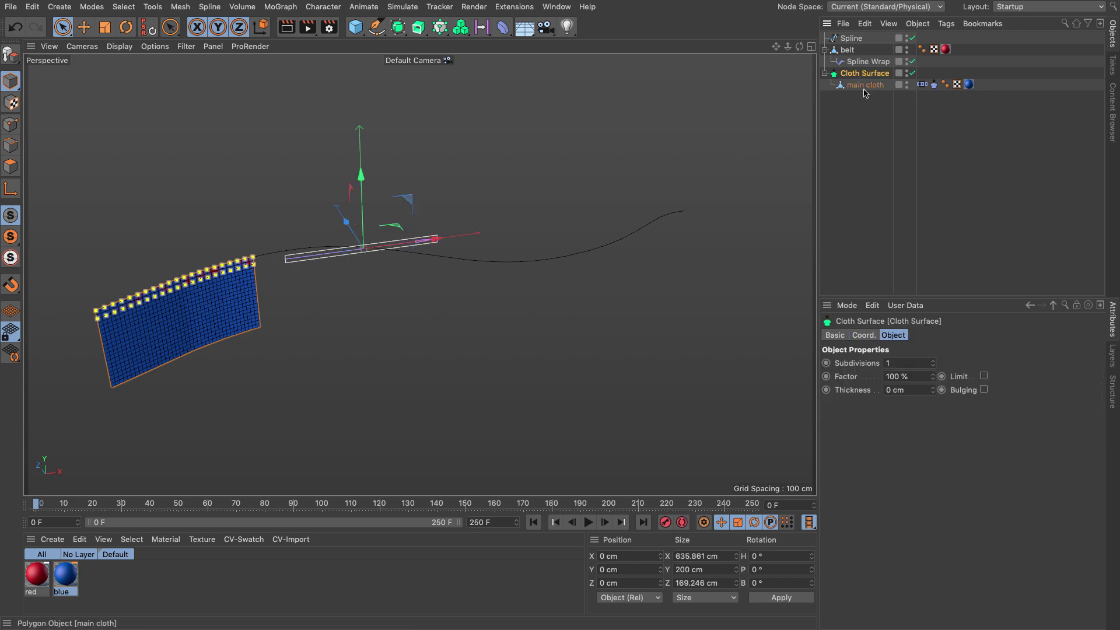
click(915, 392)
text(1)
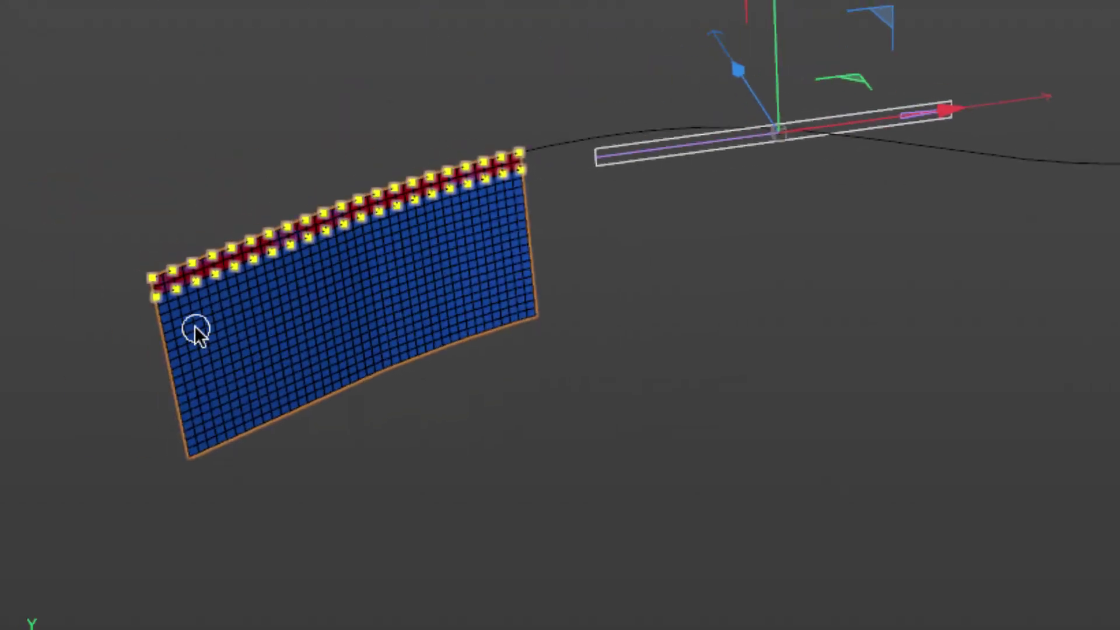
Zoom and orbit the viewport to inspect the thickened cloth edge.
scroll(468, 288, up, 5)
alt+drag(635, 272, 580, 283)
scroll(805, 233, up, 6)
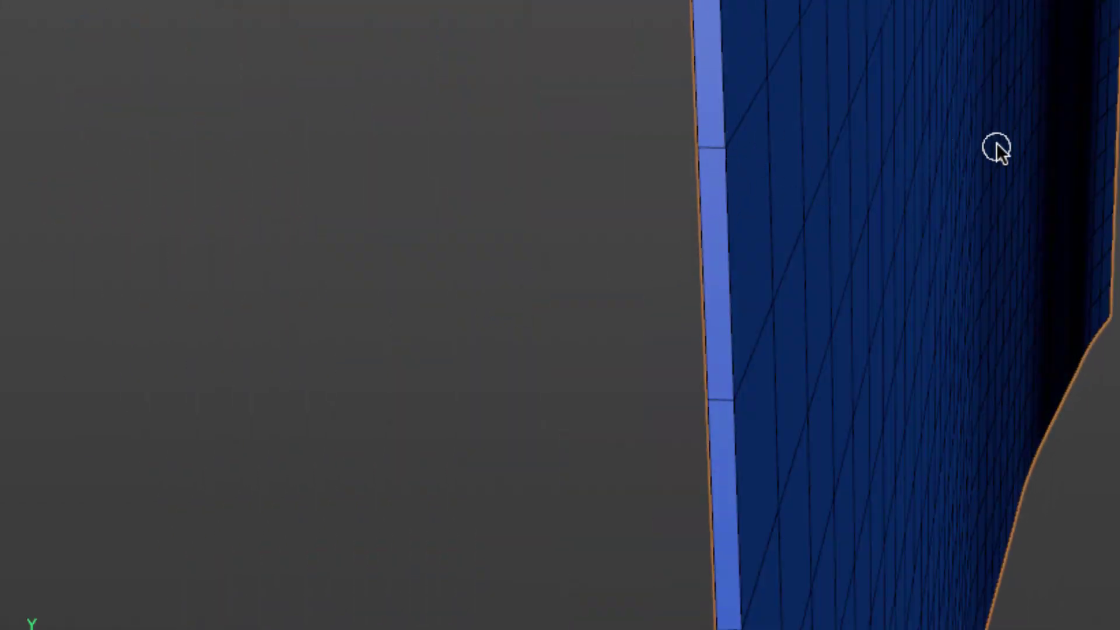
scroll(1000, 145, down, 6)
alt+drag(823, 192, 556, 234)
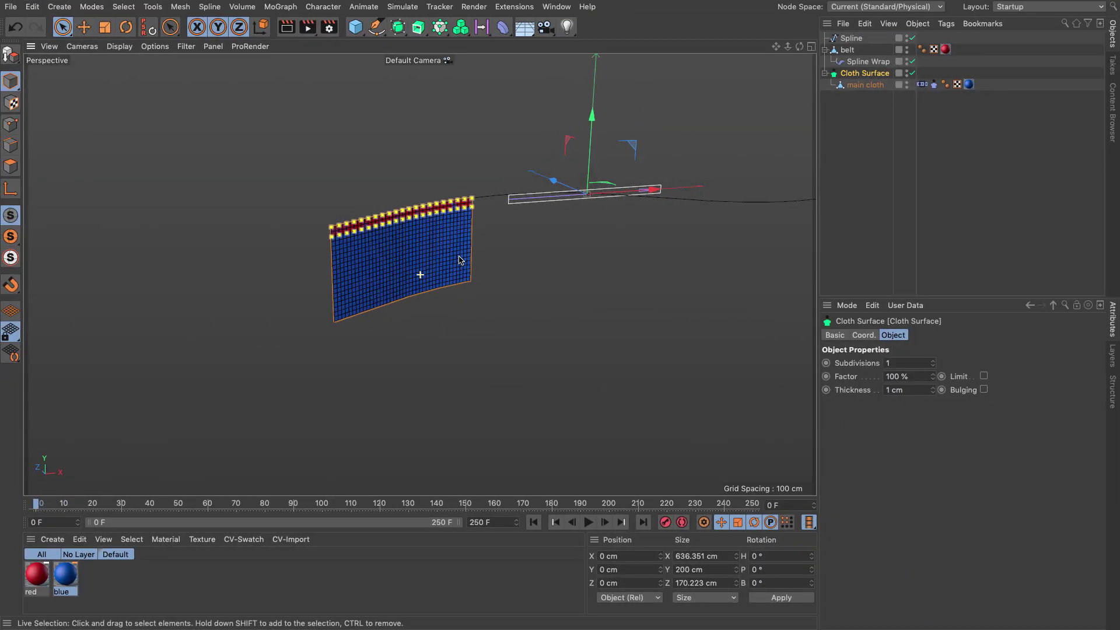
alt+drag(339, 279, 356, 291)
Preview the cloth simulation, rewind, jump to frame 100 and select Spline Wrap.
click(588, 523)
click(588, 522)
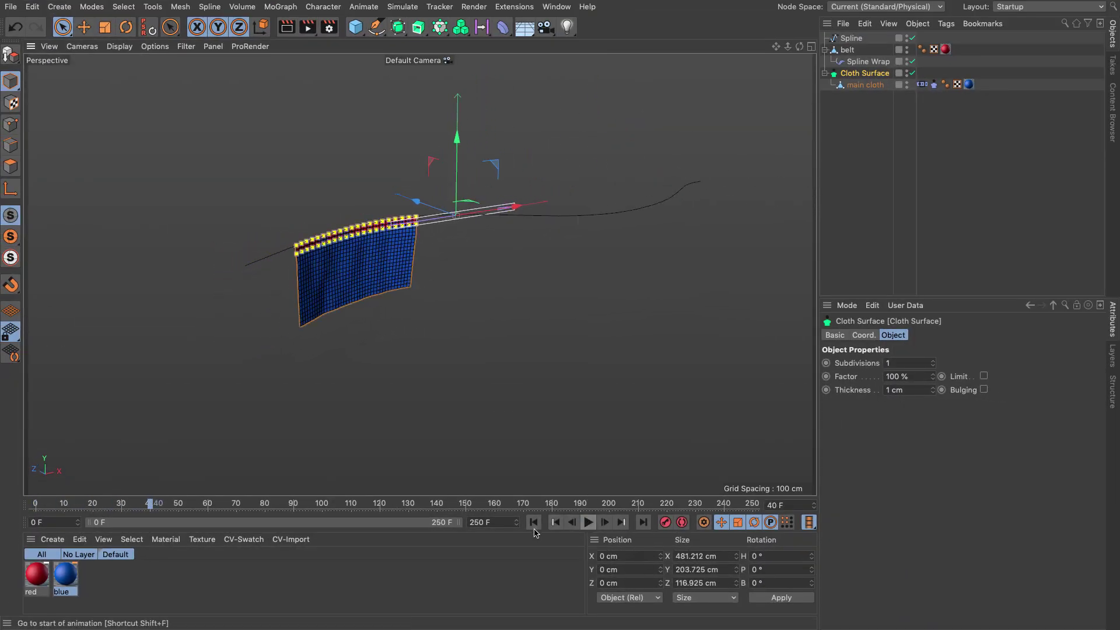
click(533, 522)
click(322, 510)
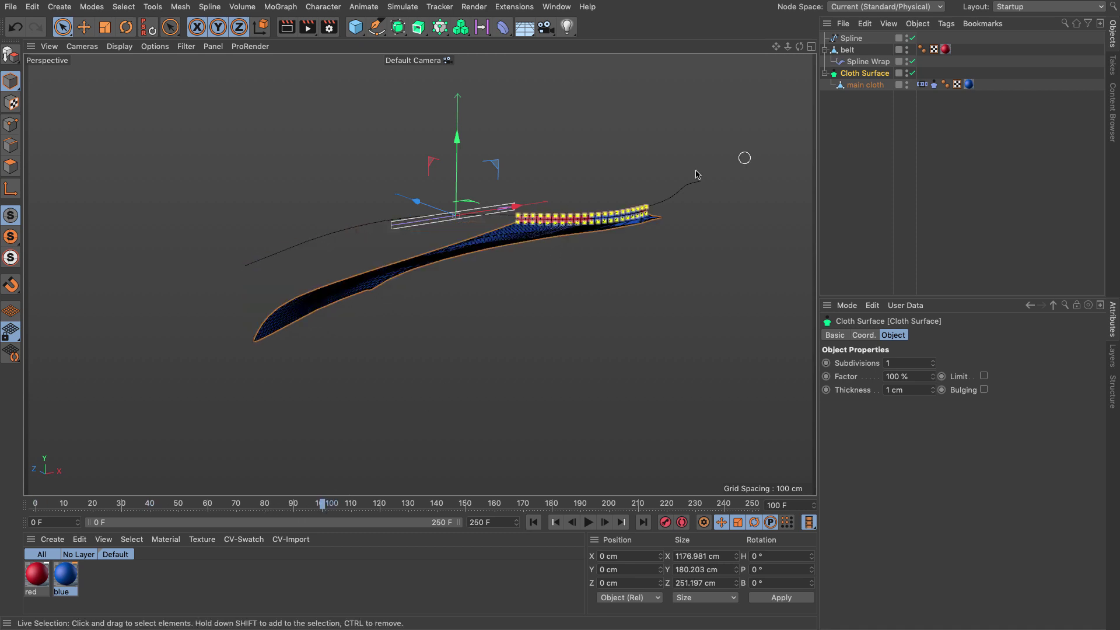
click(862, 62)
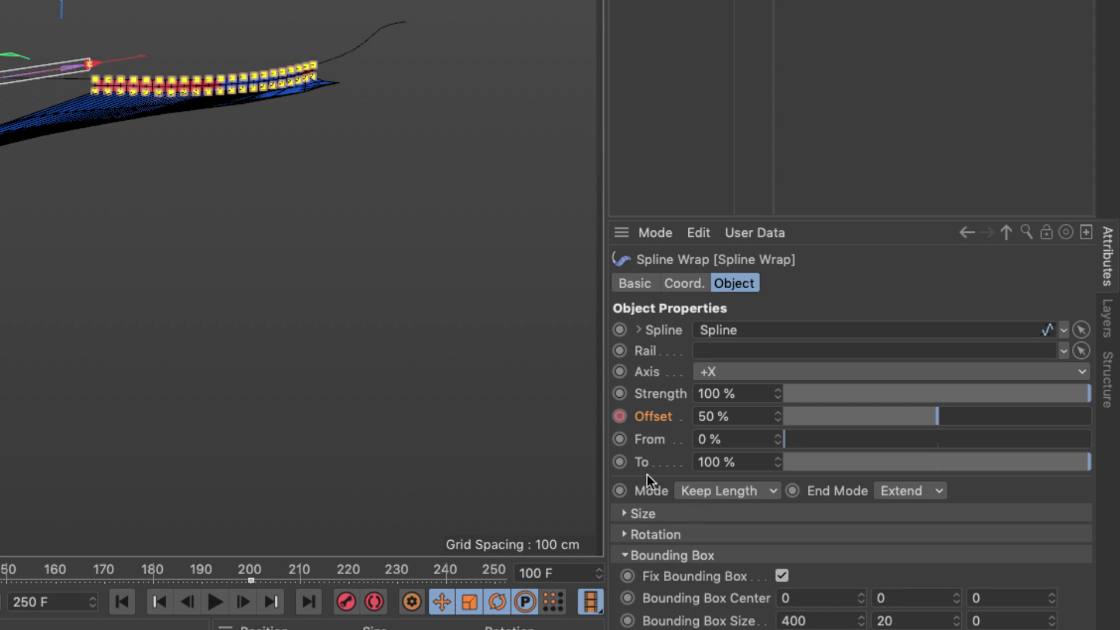
Keyframe Spline Wrap To at 100% on frame 100, then 20% at frame 160.
click(620, 462)
drag(0, 580, 55, 584)
drag(1027, 471, 870, 462)
click(759, 462)
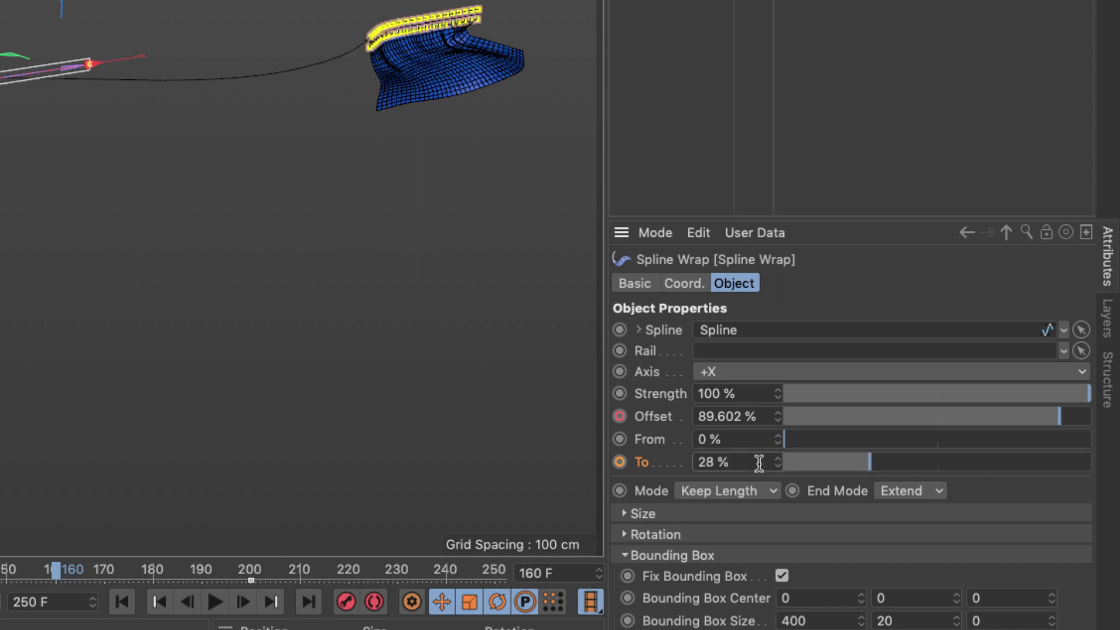
text(20)
key(Return)
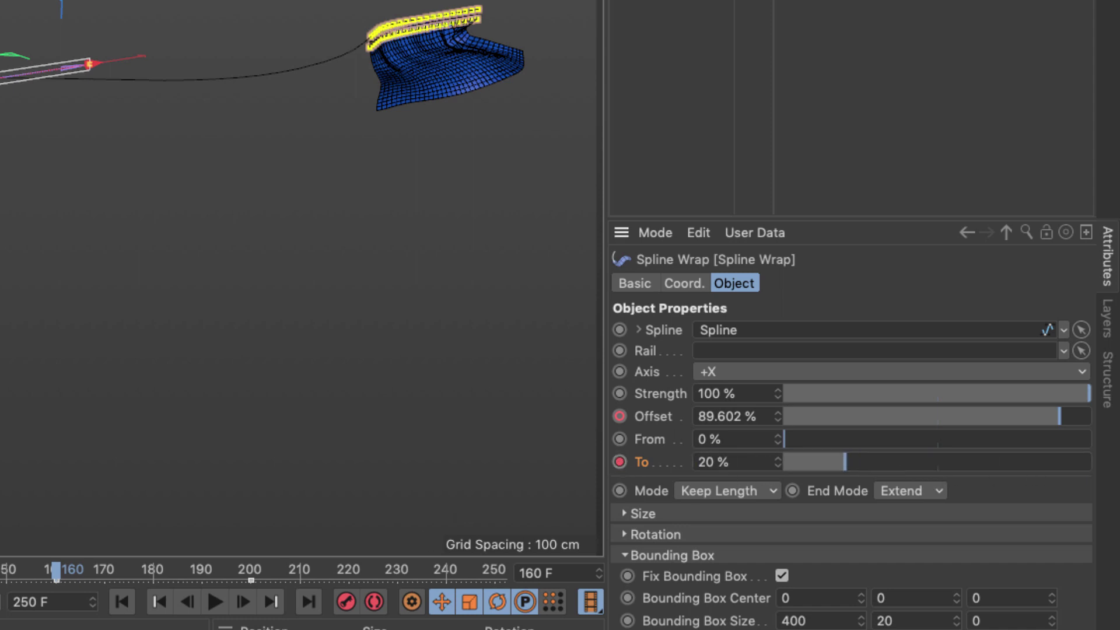
Key To back at 100% on frame 200 and replay the animation from the start.
drag(59, 574, 249, 583)
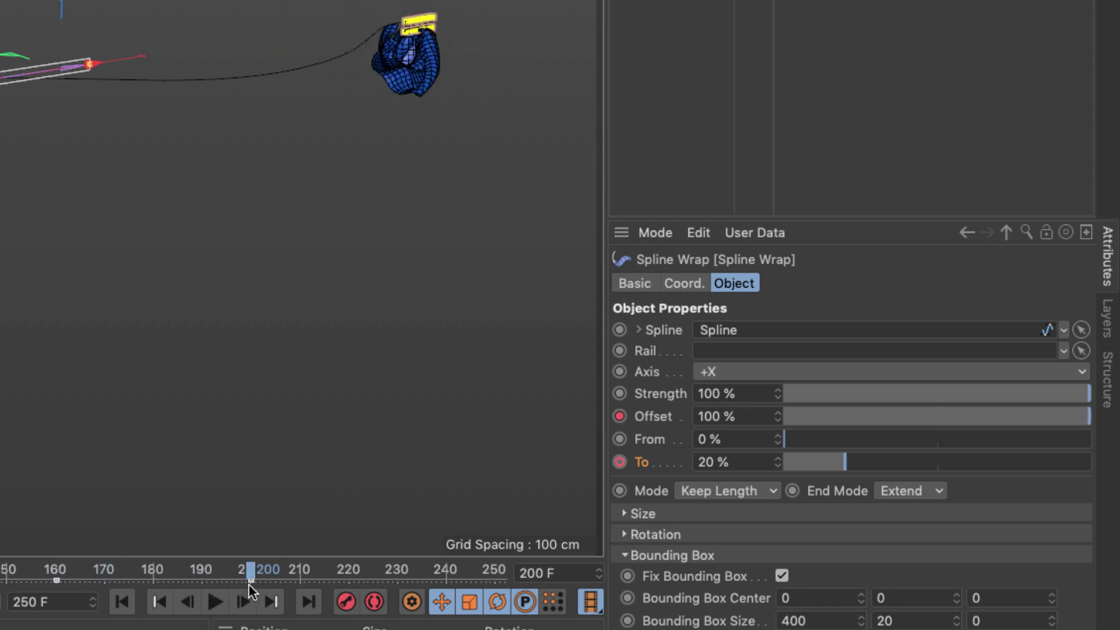
click(740, 462)
key(Return)
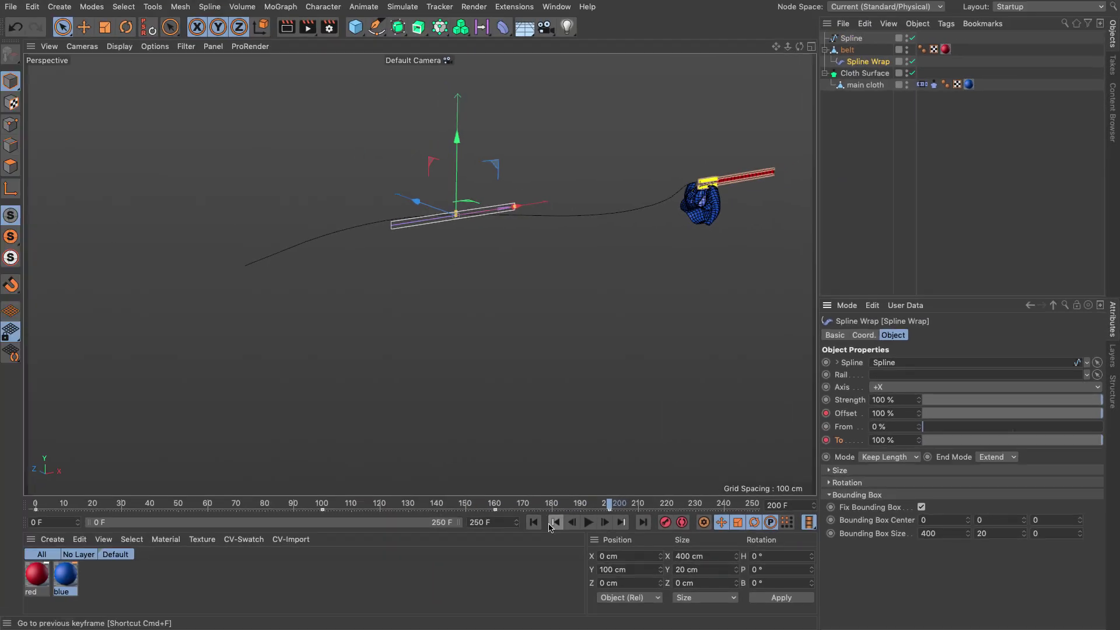
click(122, 602)
click(215, 602)
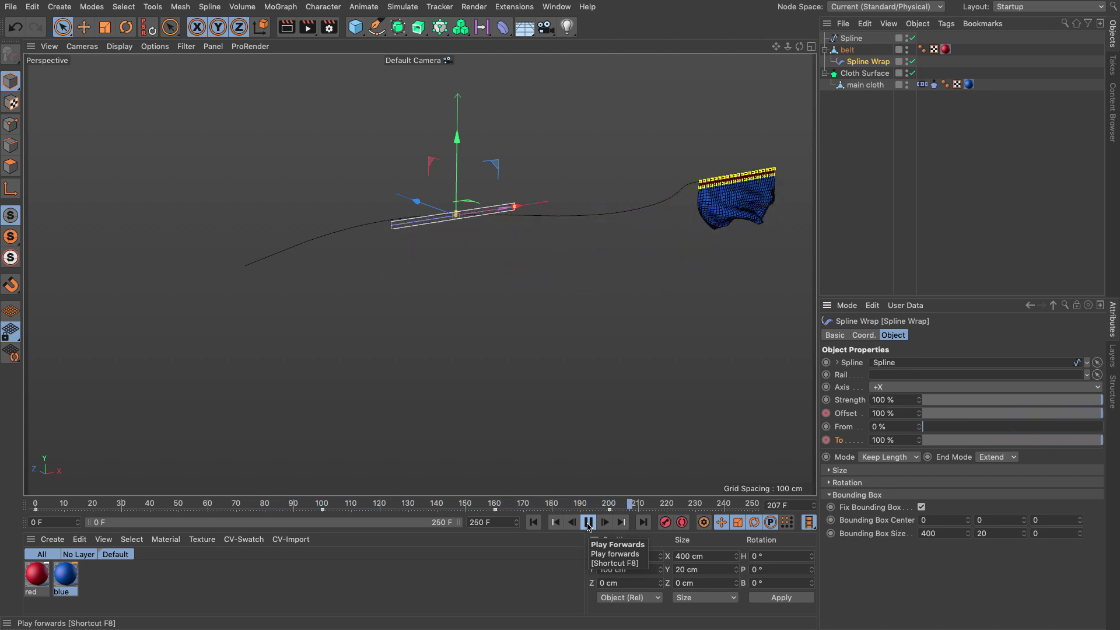
click(588, 523)
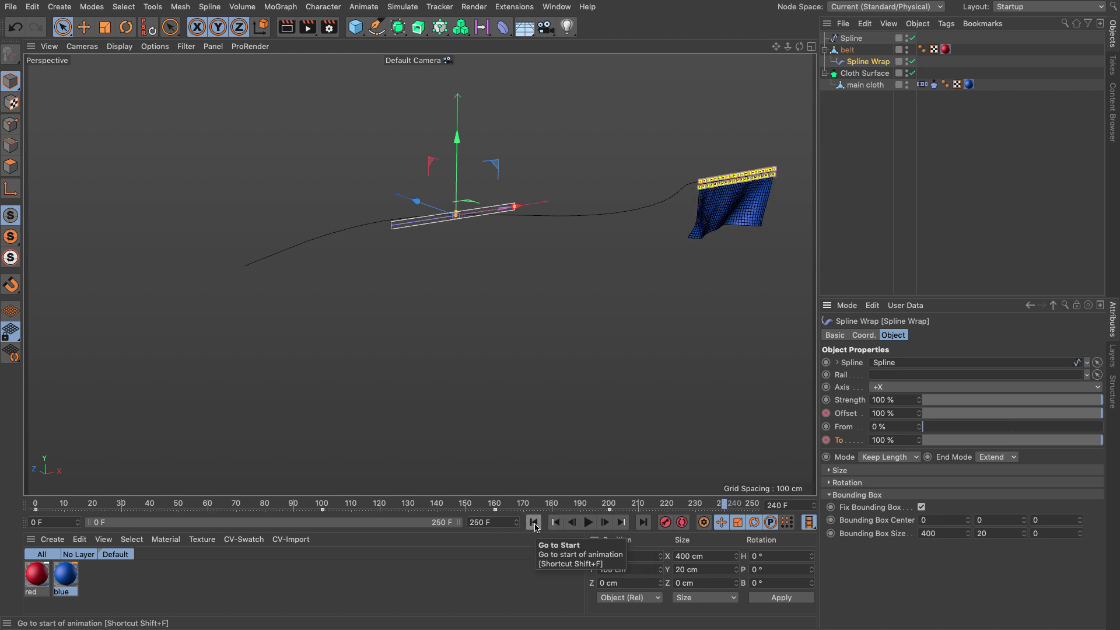
click(535, 522)
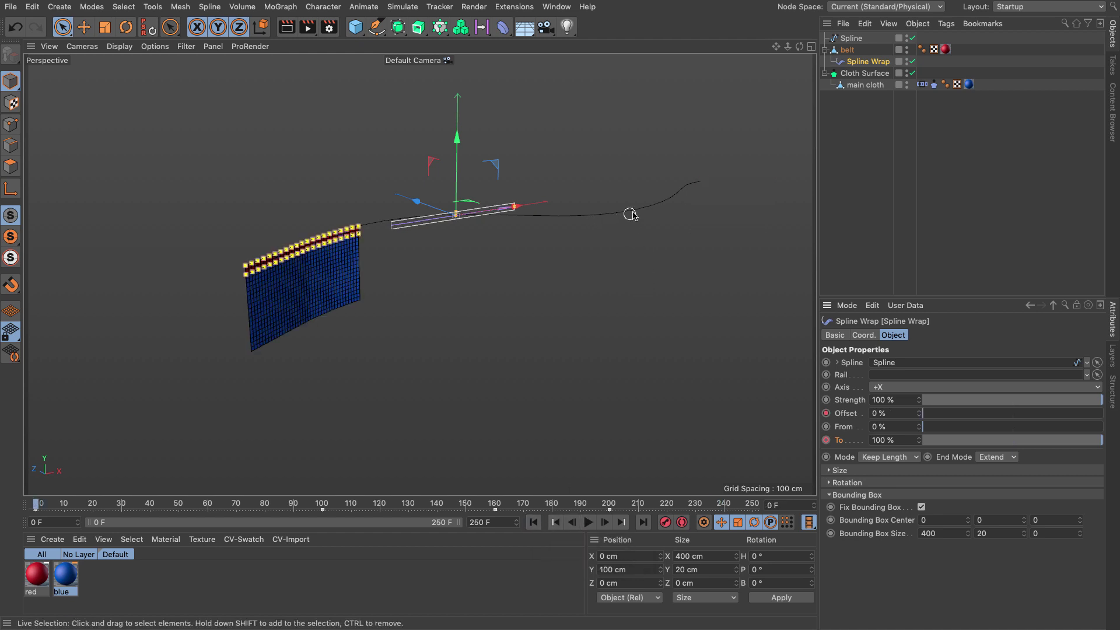
In four-view layout, move a low spline point up and right in Points mode.
middle_click(710, 194)
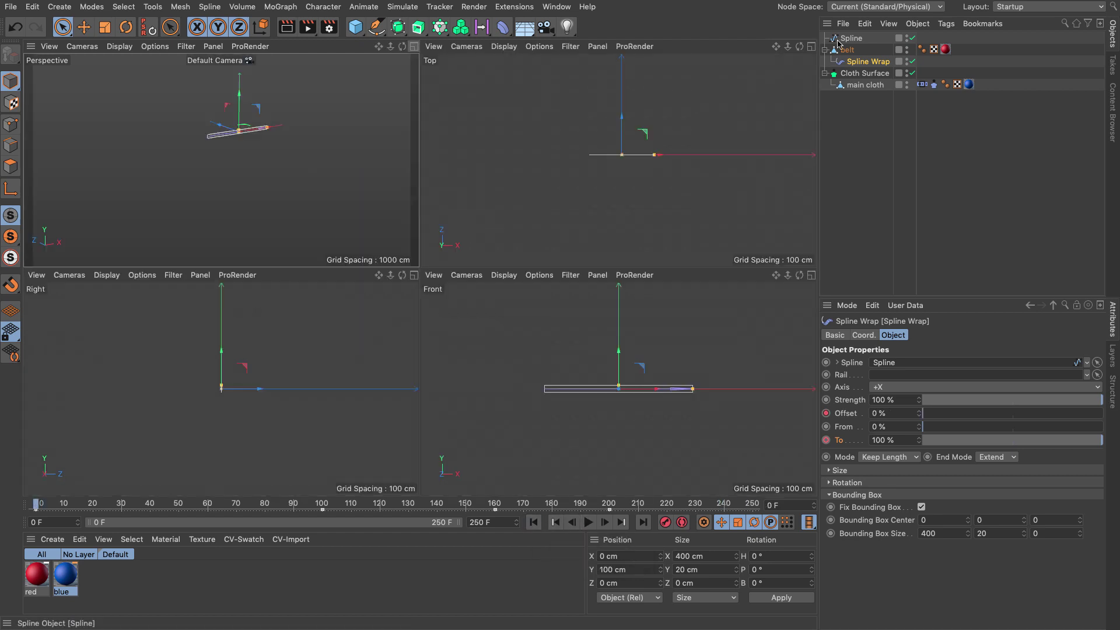
click(687, 195)
click(11, 125)
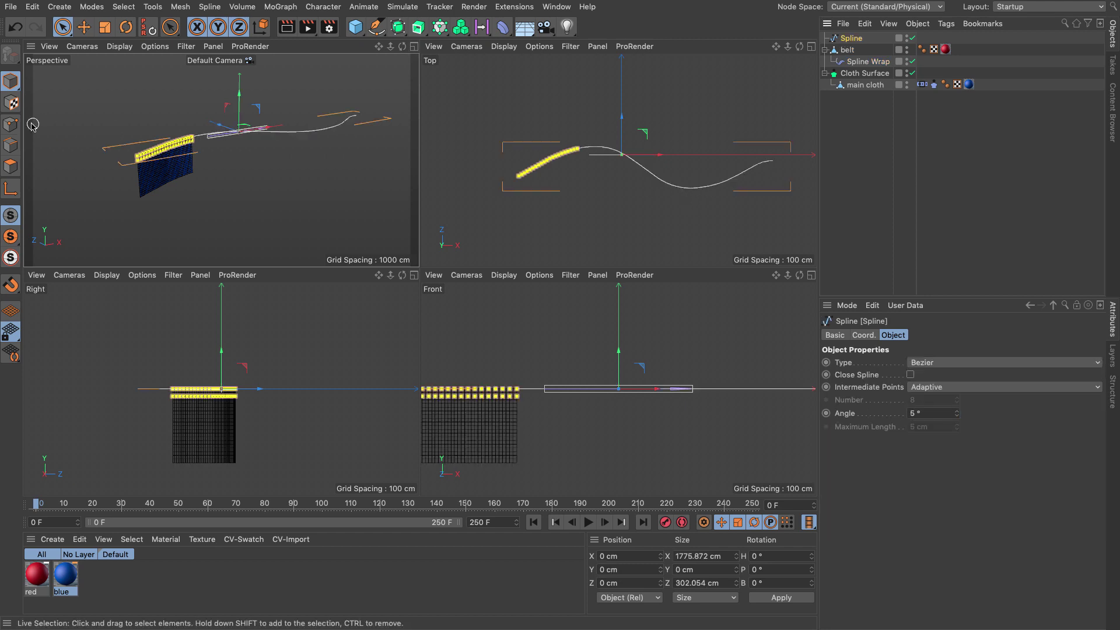
scroll(676, 187, up, 5)
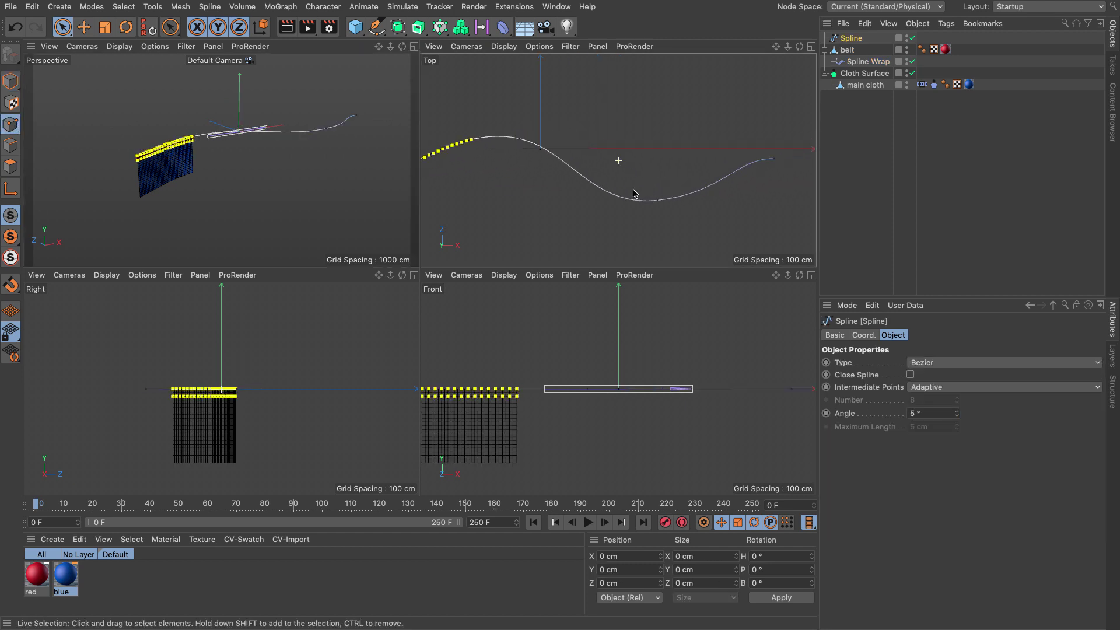
click(656, 200)
drag(669, 173, 695, 163)
key(e)
In a maximized Top view, add three points past the spline's end, curling it into a loop.
click(811, 46)
middle_drag(655, 307, 575, 253)
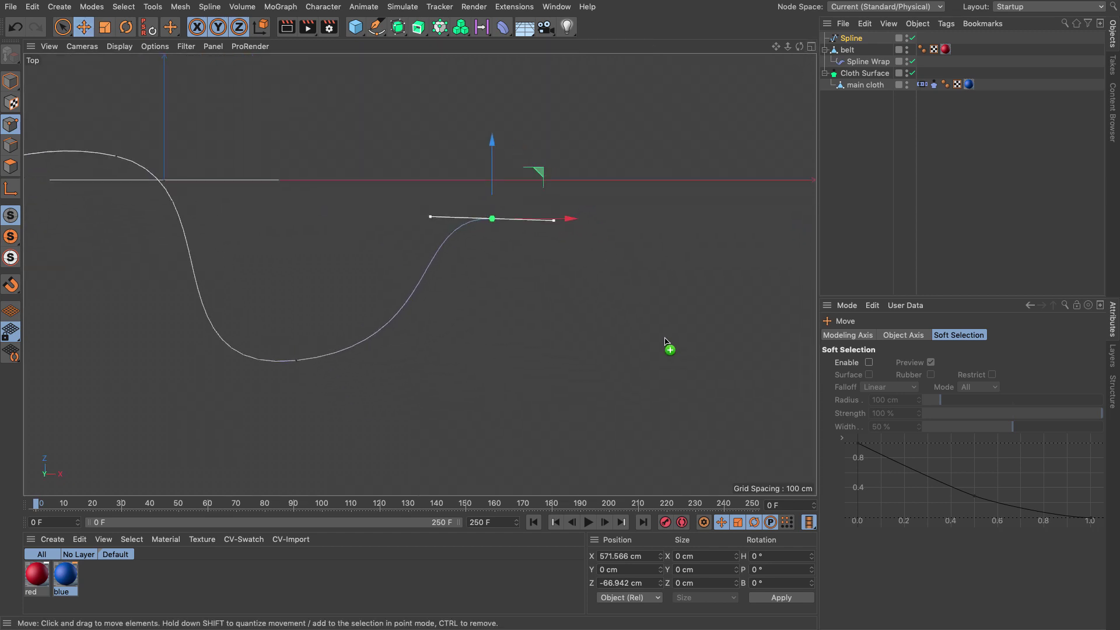
ctrl+drag(665, 339, 656, 429)
ctrl+drag(536, 477, 472, 463)
ctrl+drag(502, 328, 555, 316)
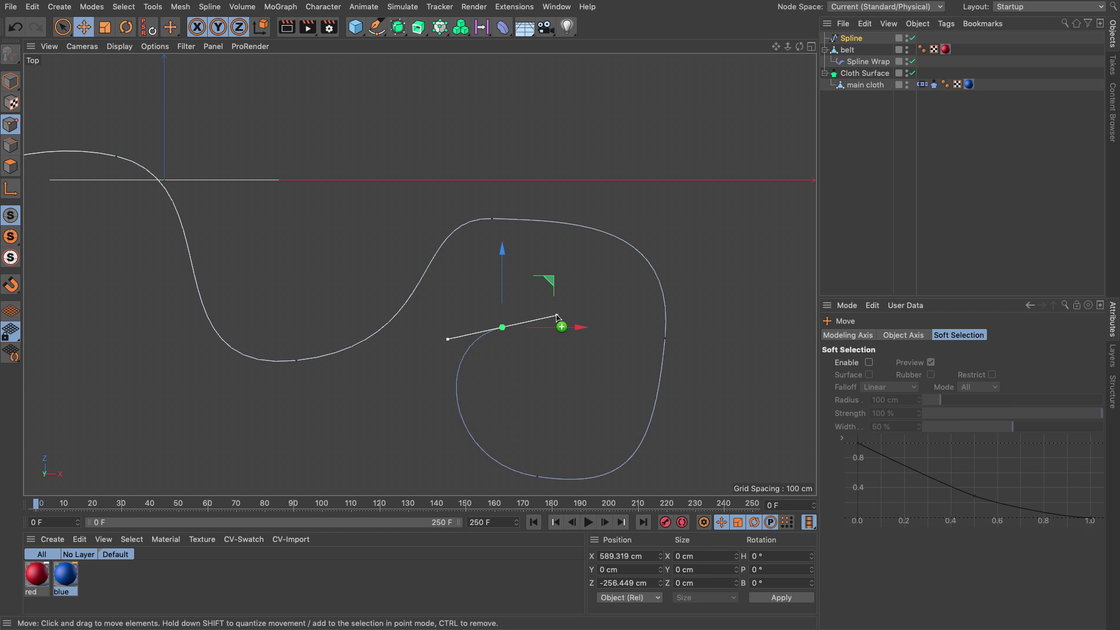
Return to Model mode and frame the whole spline in the perspective view.
click(11, 80)
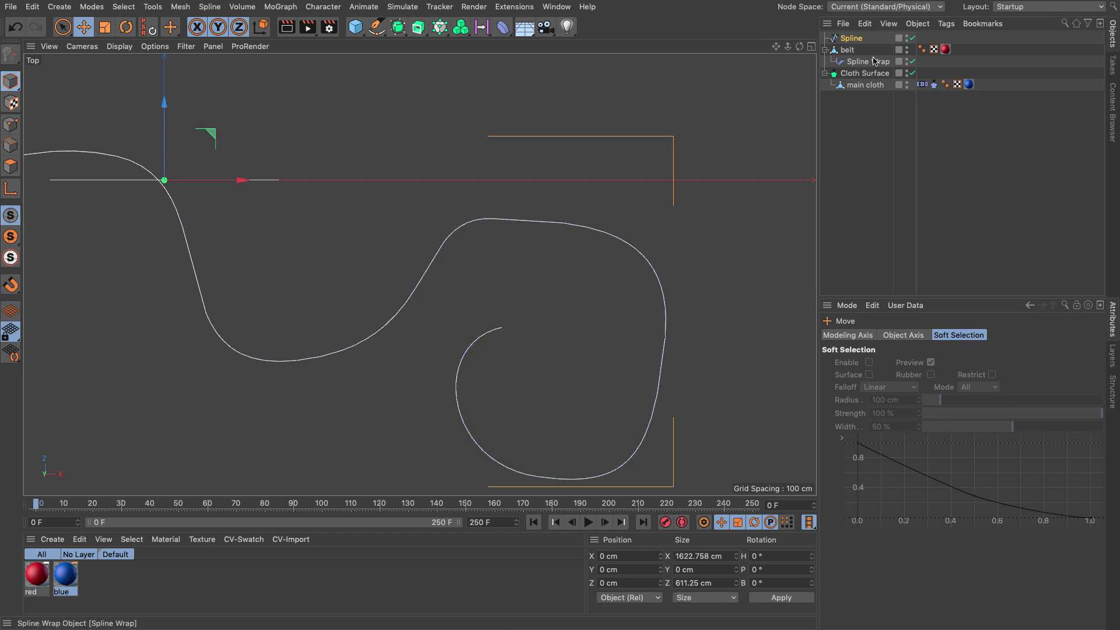
click(811, 46)
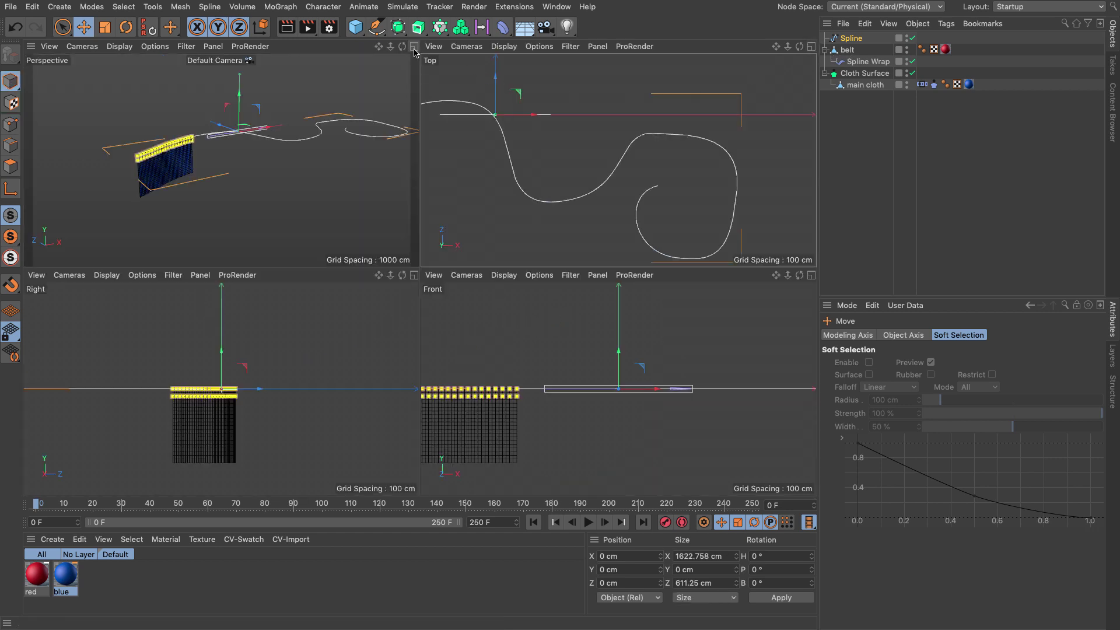
key(F1)
scroll(798, 222, down, 2)
alt+middle_drag(723, 226, 624, 226)
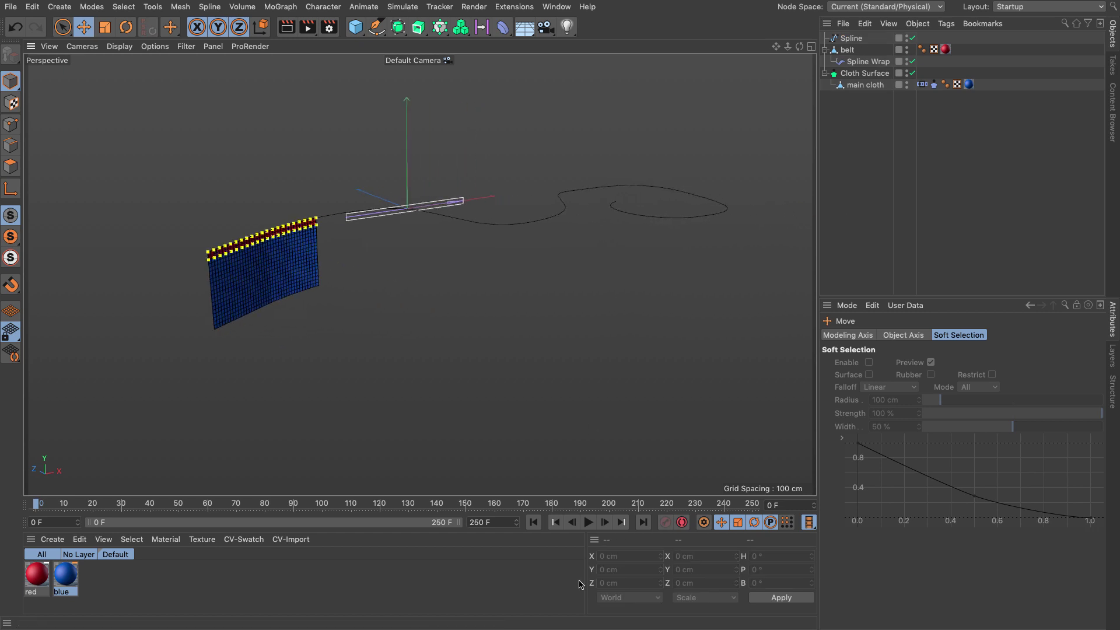
Play the animation to watch the belt and cloth travel the looping spline.
click(589, 523)
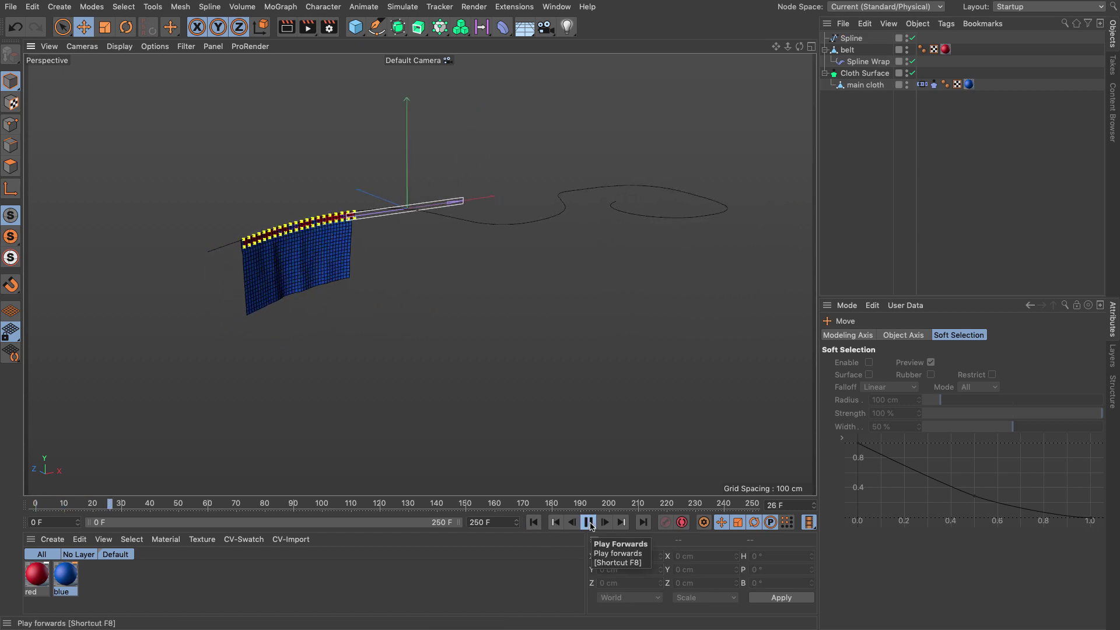